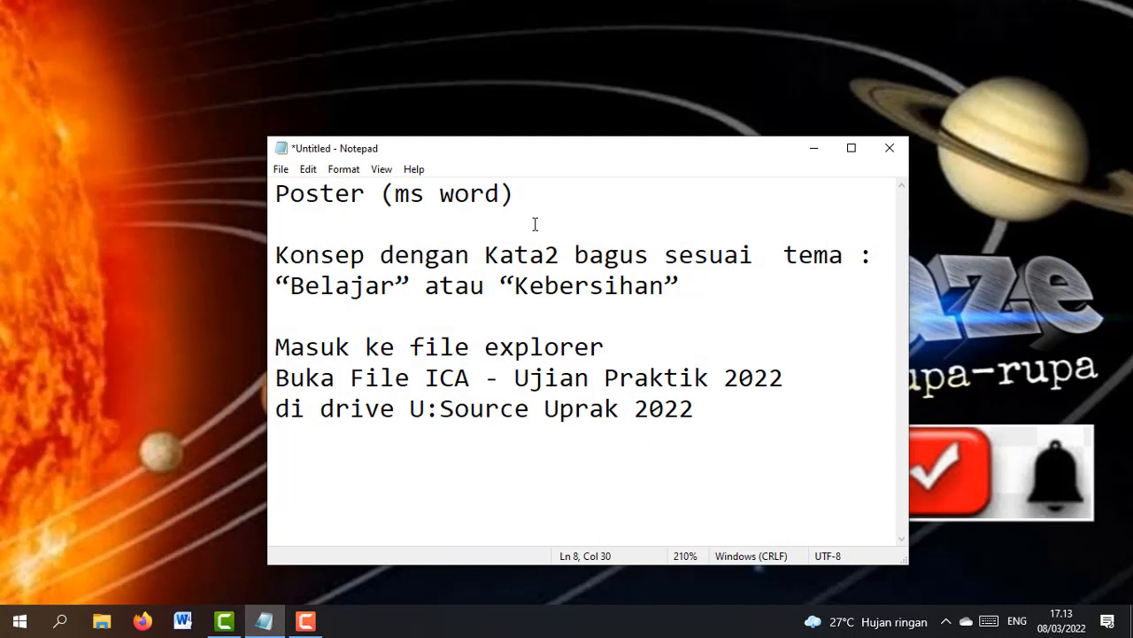
- Open ICA - UJIAN PRAKTIK 2022.docx from the Source UPRAK 2022 (U:) network drive in File Explorer
{"action": "left_click", "coordinate": [535, 224]}
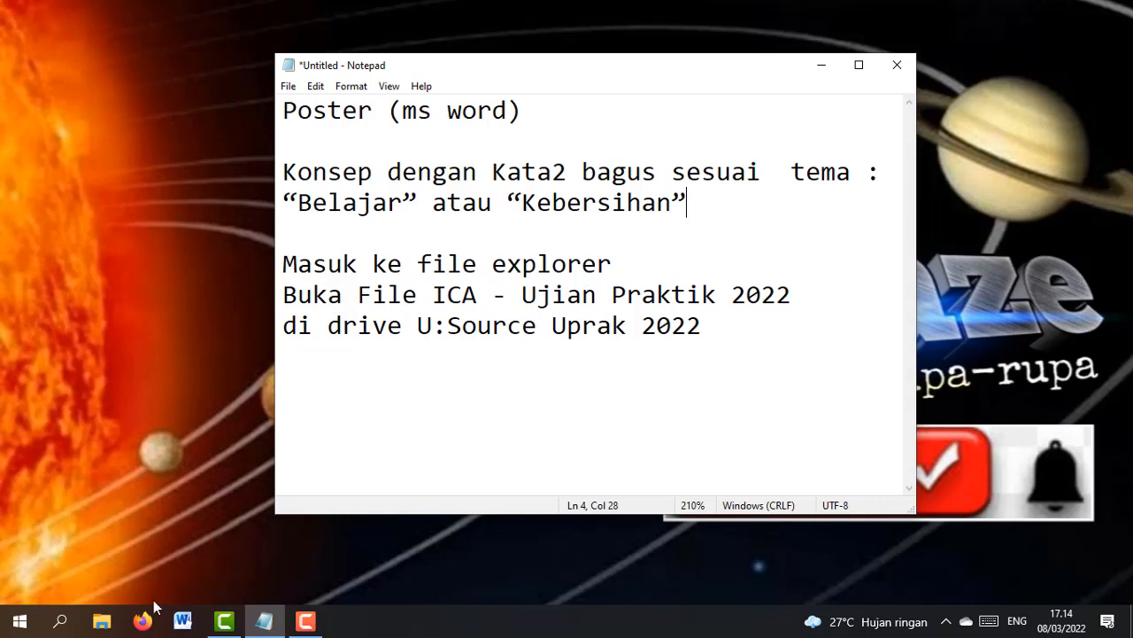
{"action": "left_click", "coordinate": [104, 620]}
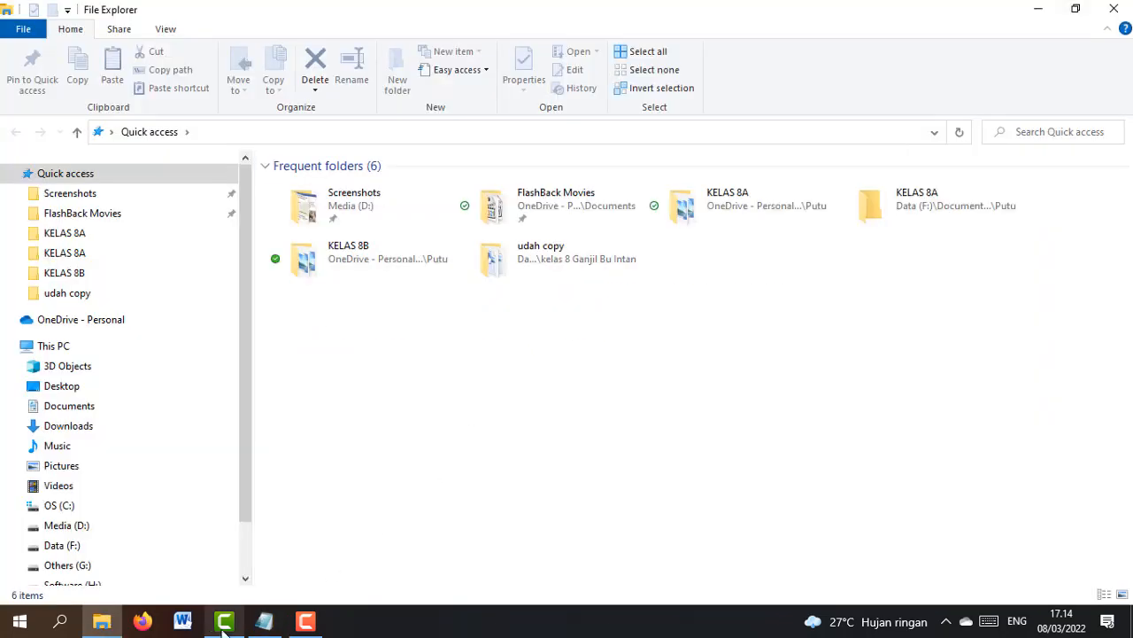
{"action": "left_click", "coordinate": [263, 623]}
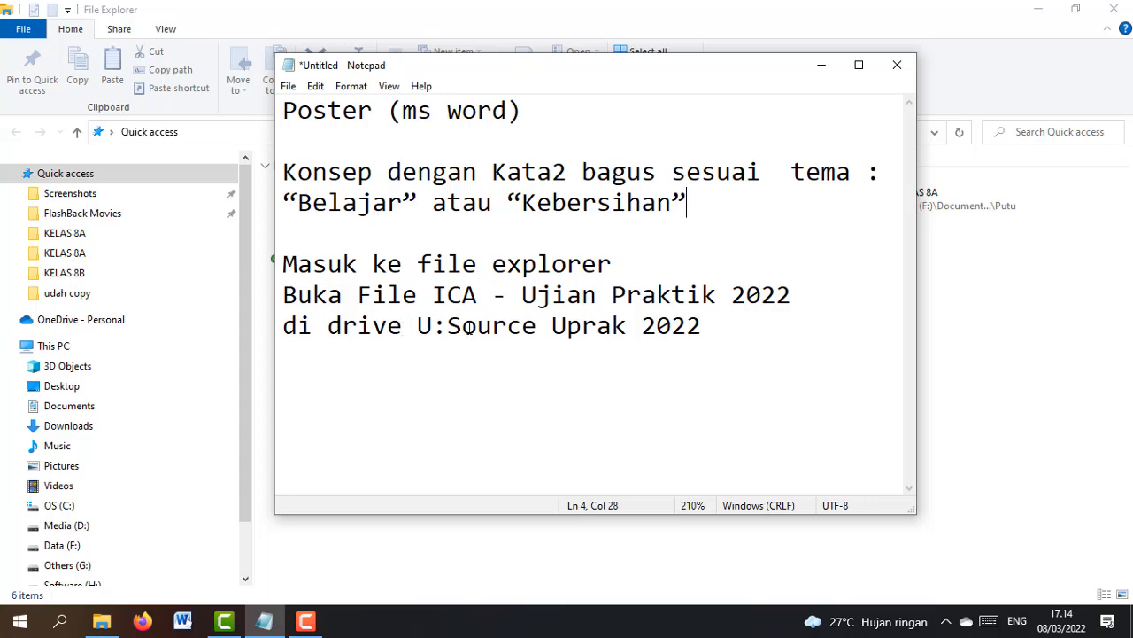
{"action": "left_click_drag", "start_coordinate": [248, 341], "coordinate": [242, 399]}
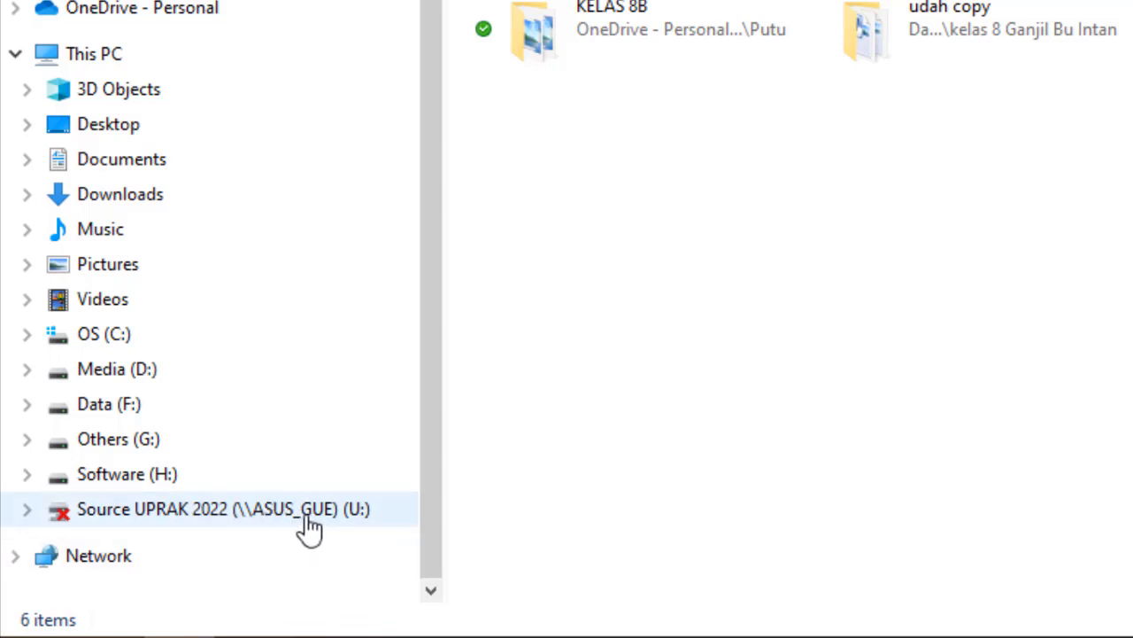
{"action": "left_click", "coordinate": [249, 519]}
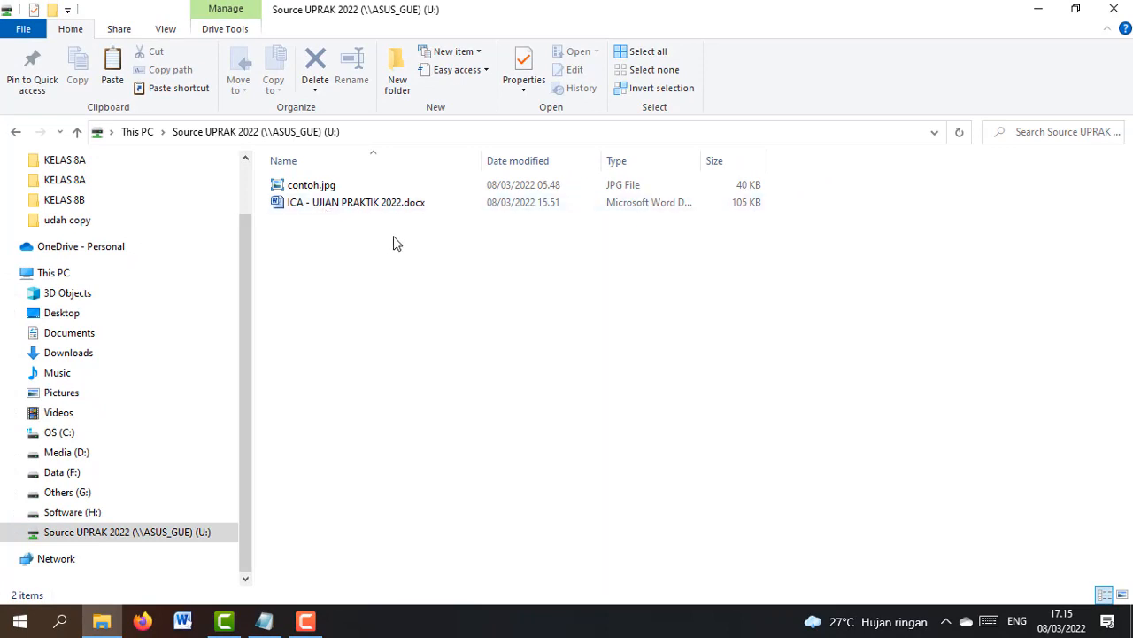
{"action": "double_click", "coordinate": [391, 206]}
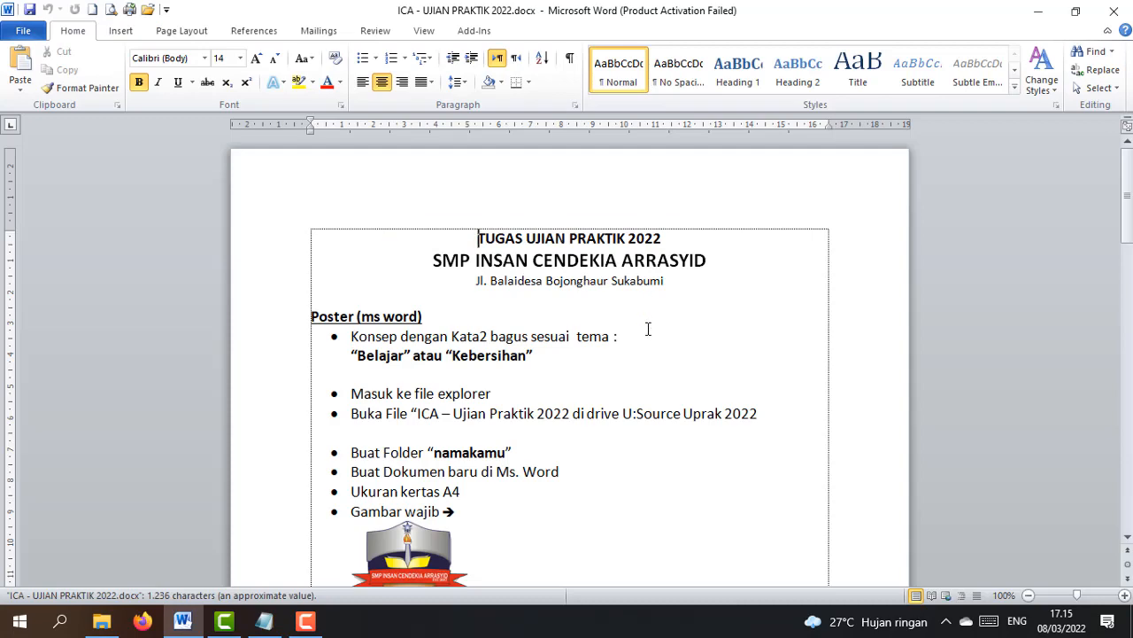
- Close the Office activation notice and read the poster instructions in the exam document
{"action": "scroll", "coordinate": [647, 328], "scroll_direction": "down", "scroll_amount": 1}
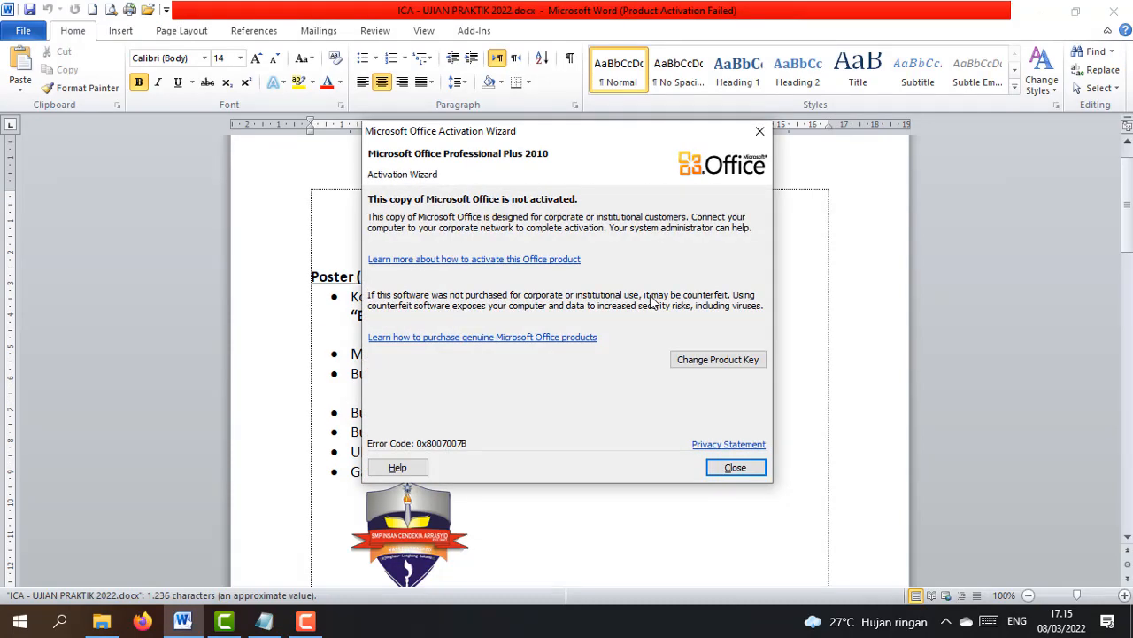
{"action": "left_click", "coordinate": [735, 468]}
{"action": "scroll", "coordinate": [678, 412], "scroll_direction": "down", "scroll_amount": 3}
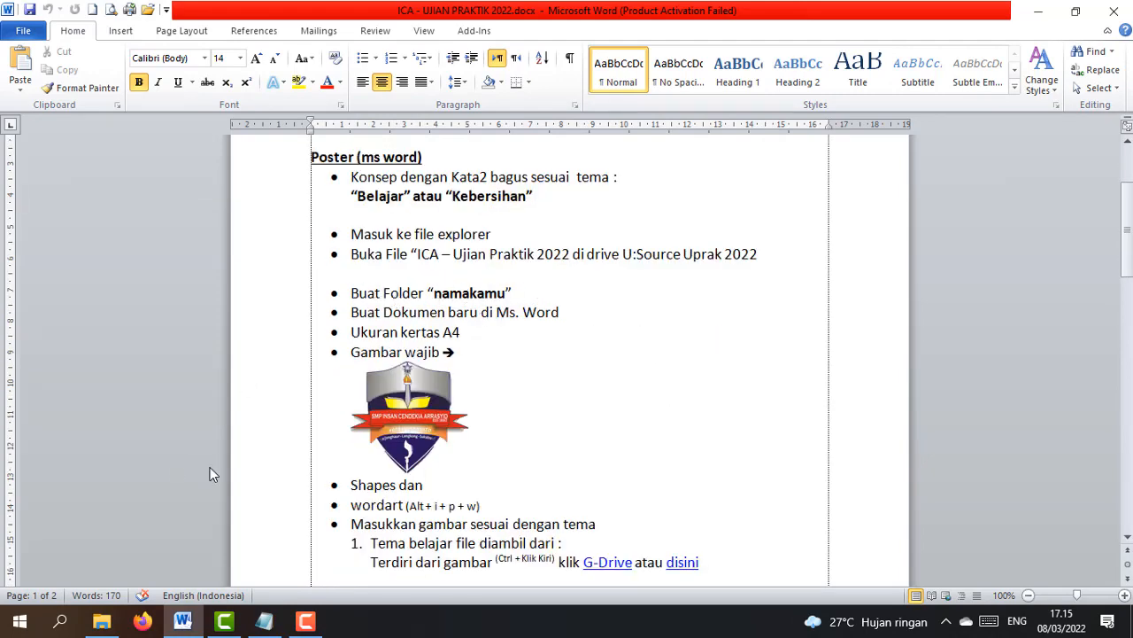
- Switch to File Explorer, create a folder named Gaze on the Source UPRAK 2022 (U:) drive and open it
{"action": "left_click", "coordinate": [101, 620]}
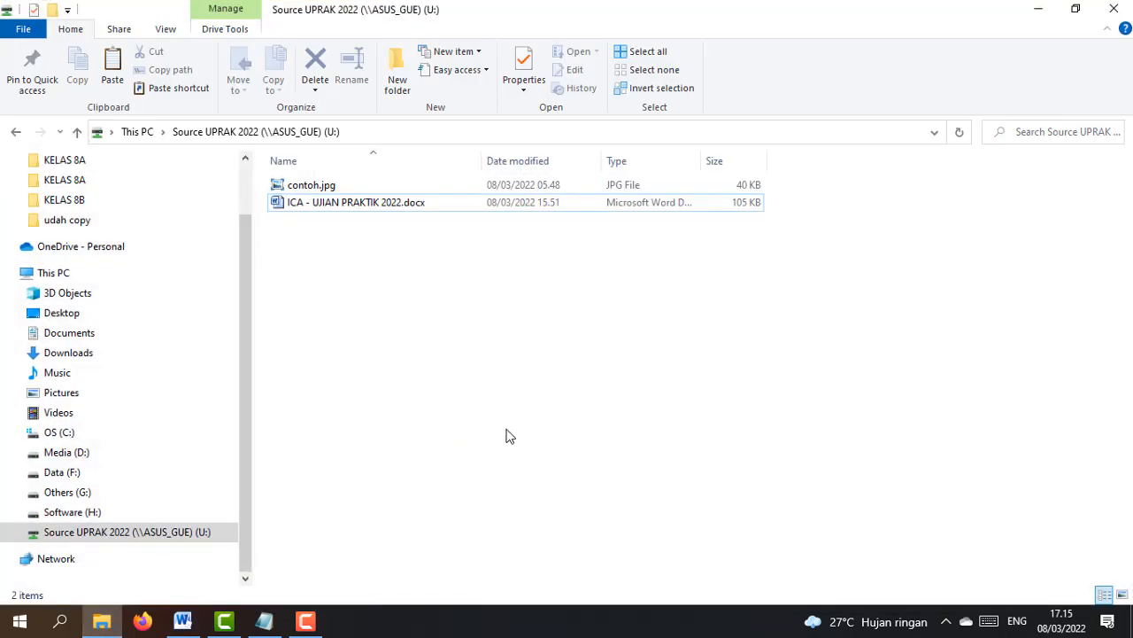
{"action": "right_click", "coordinate": [359, 266]}
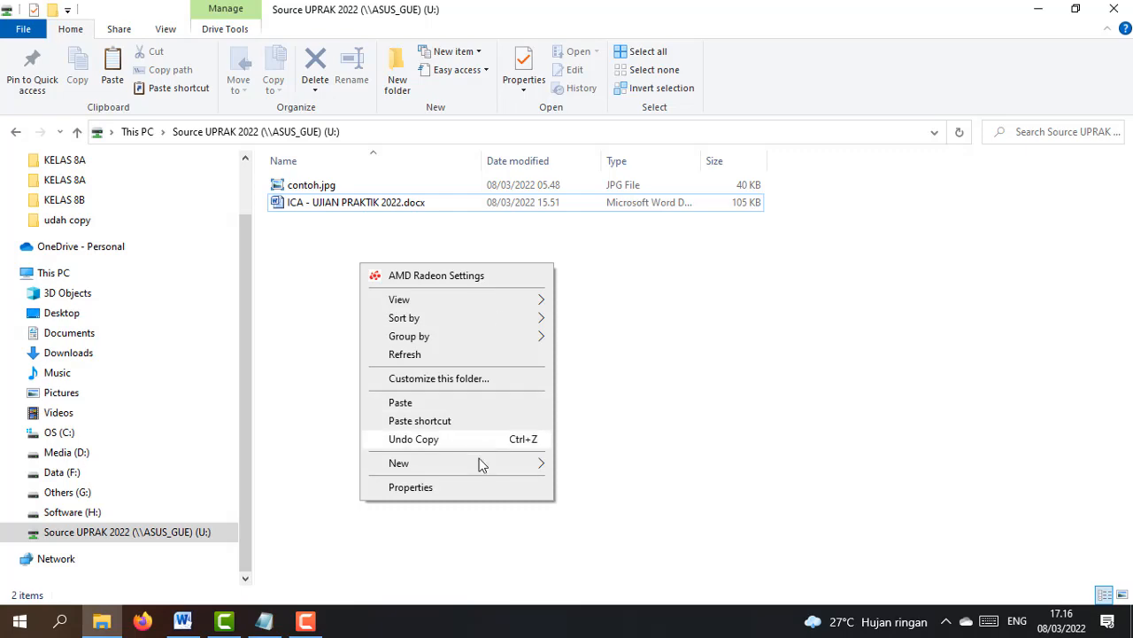
{"action": "mouse_move", "coordinate": [485, 464]}
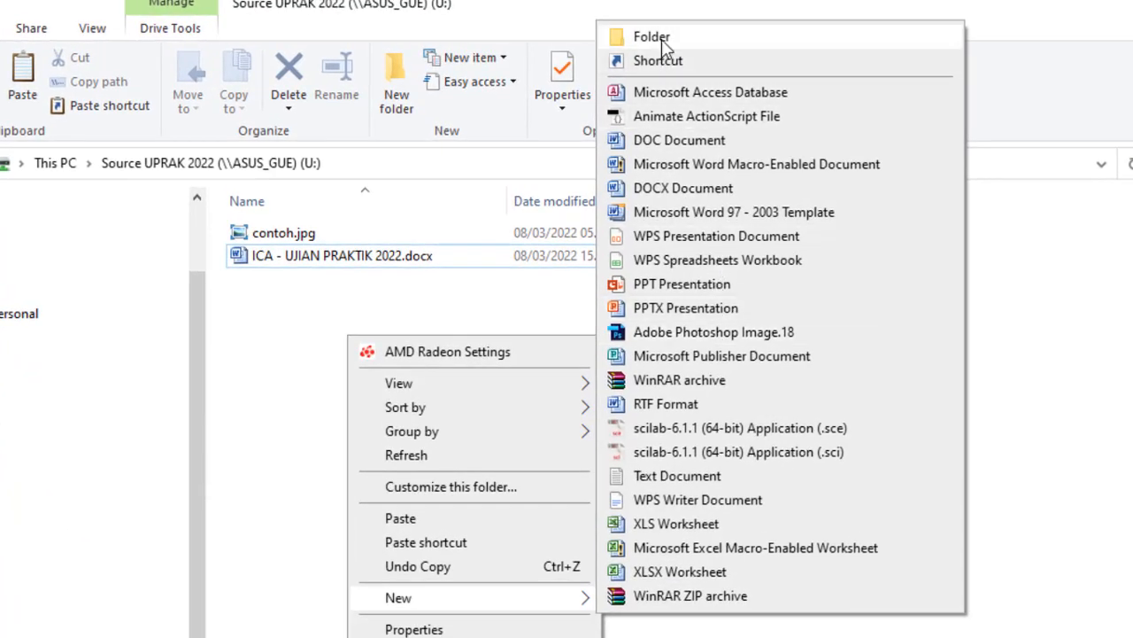
{"action": "left_click", "coordinate": [1027, 387]}
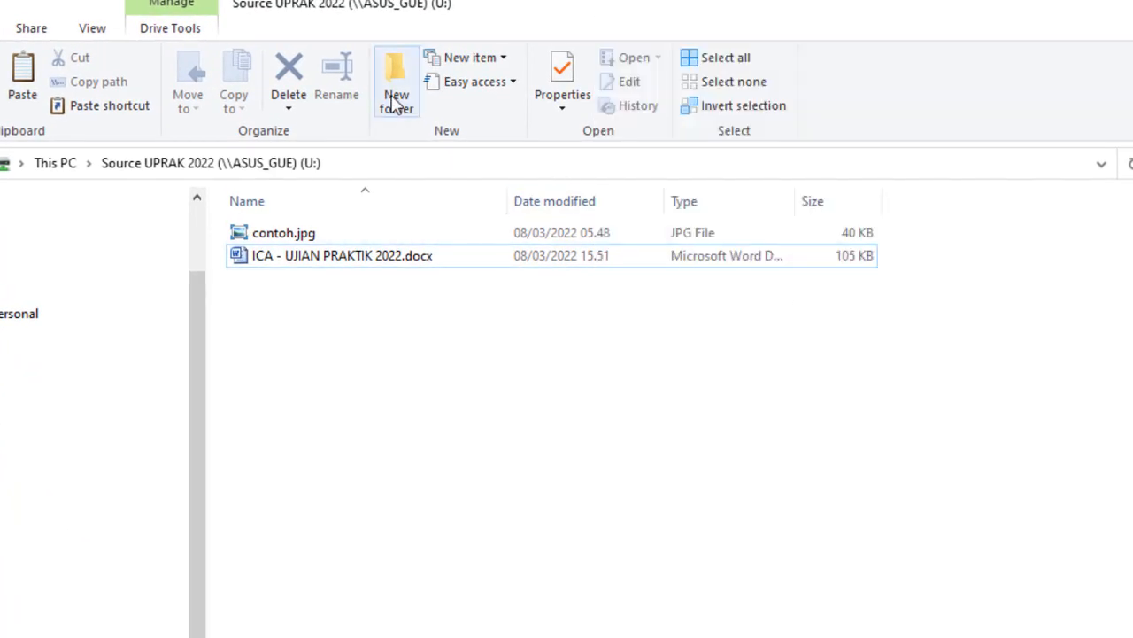
{"action": "left_click", "coordinate": [396, 102]}
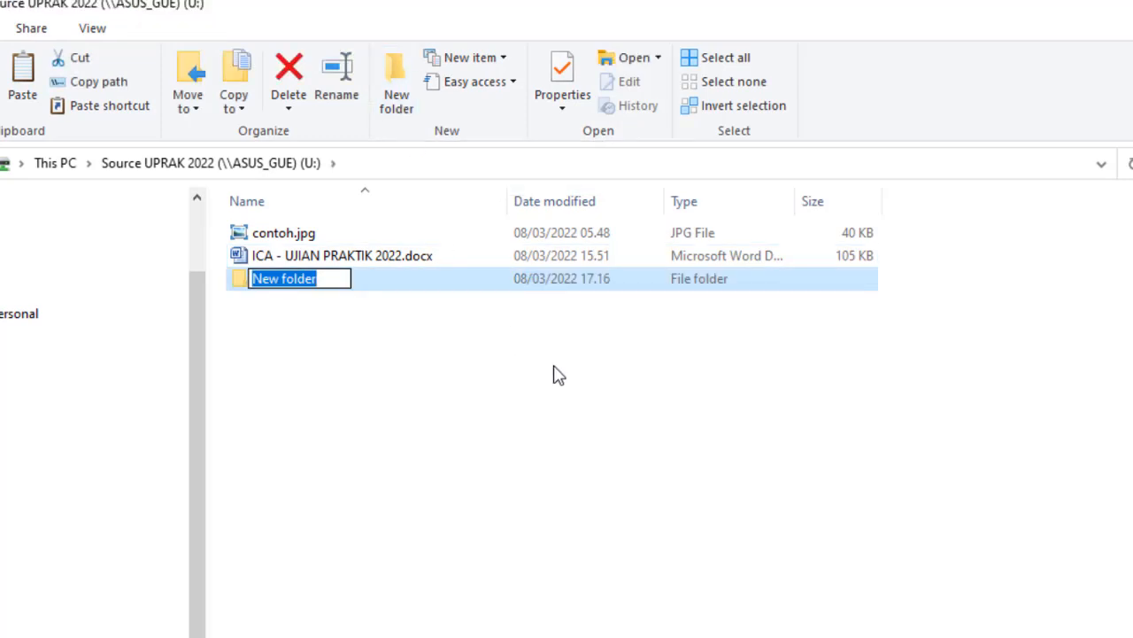
{"action": "type", "text": "Gaze"}
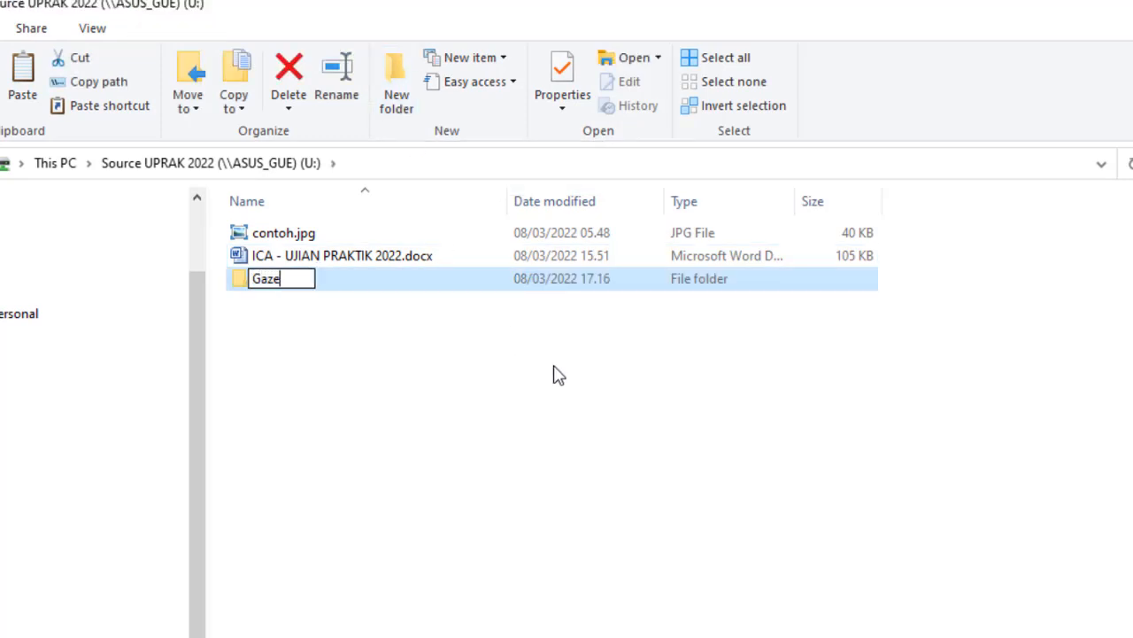
{"action": "key", "text": "Return"}
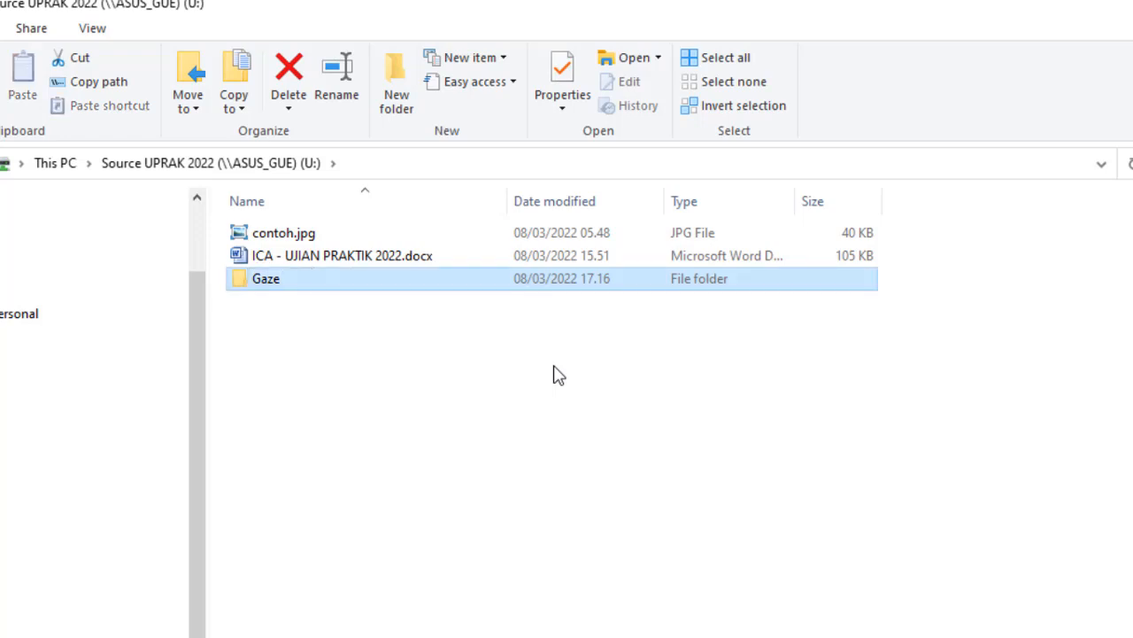
{"action": "key", "text": "Return"}
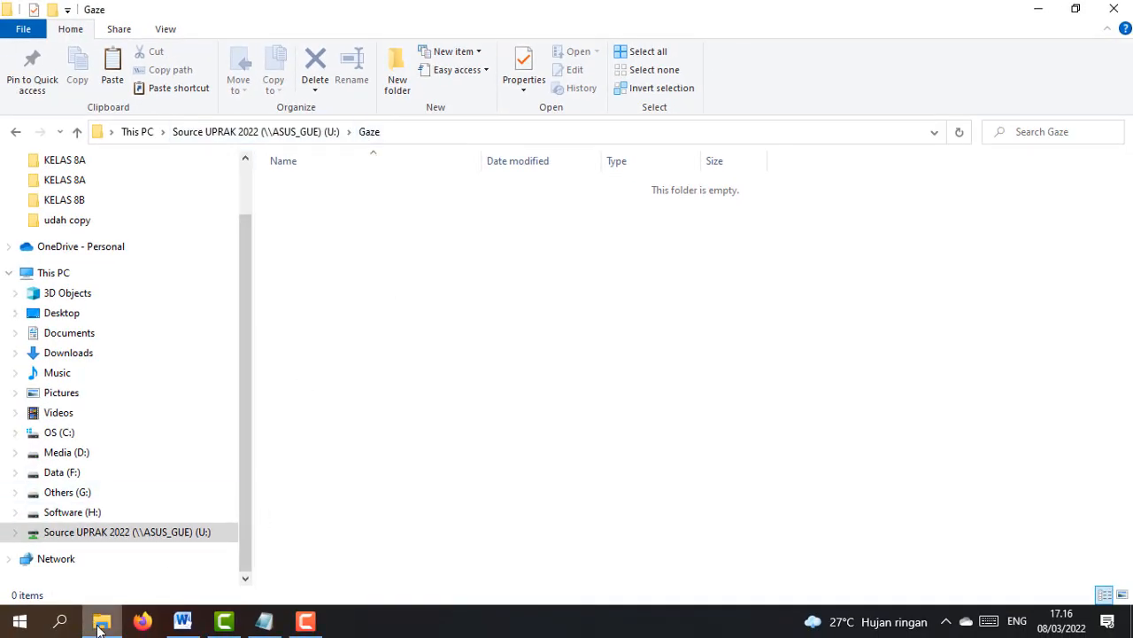
- Switch back to the exam instructions in Word to check the poster requirements
{"action": "left_click", "coordinate": [183, 621]}
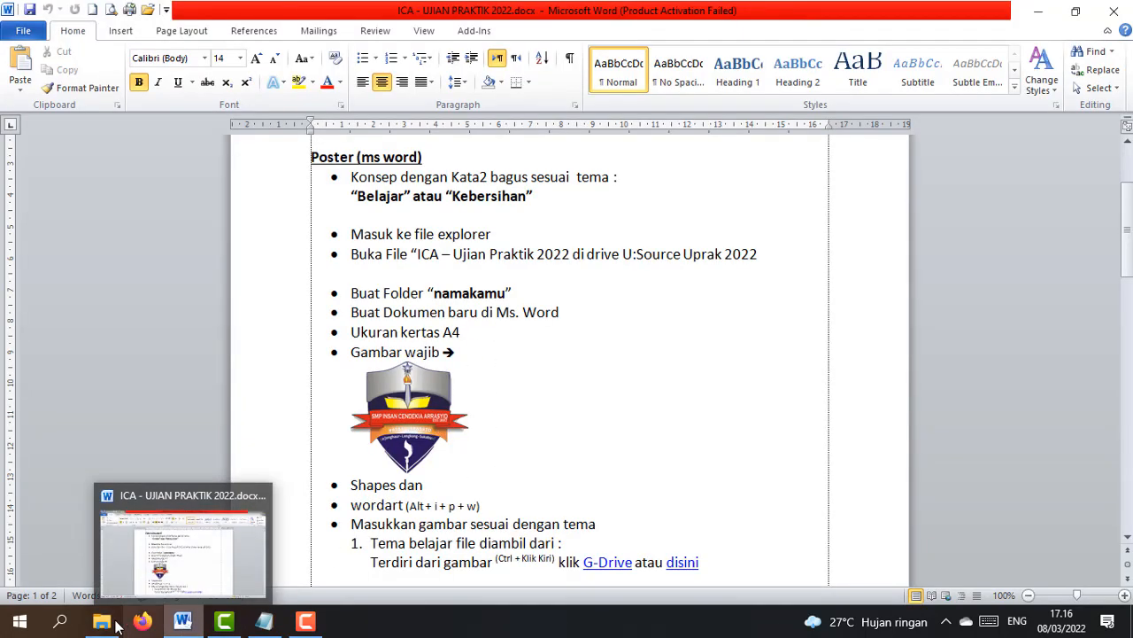
{"action": "mouse_move", "coordinate": [185, 626]}
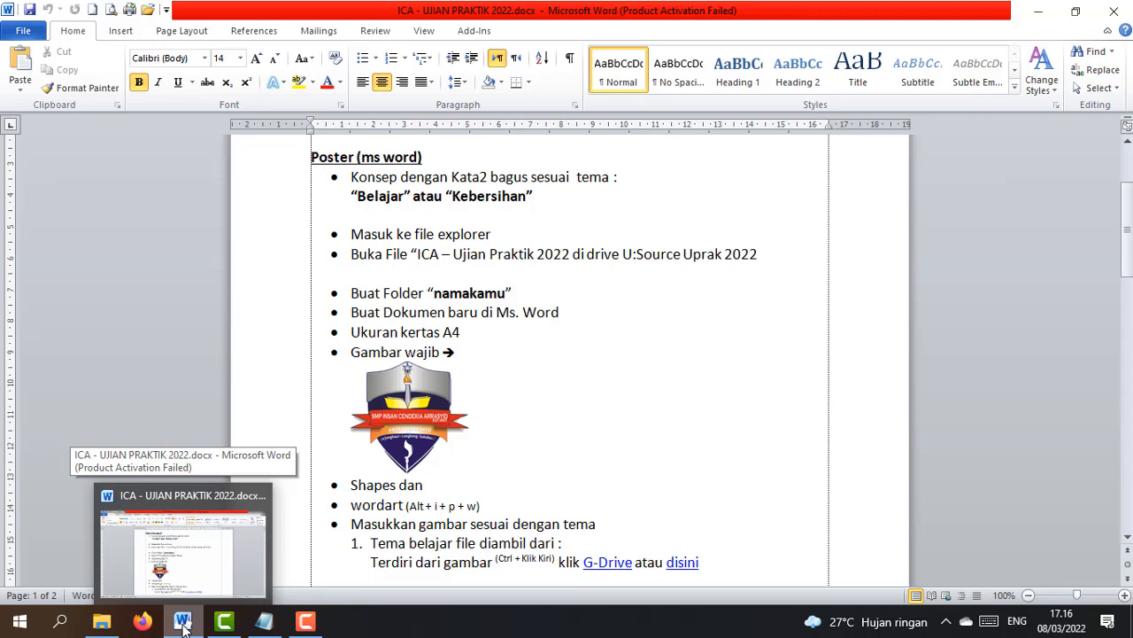
{"action": "left_click", "coordinate": [502, 450]}
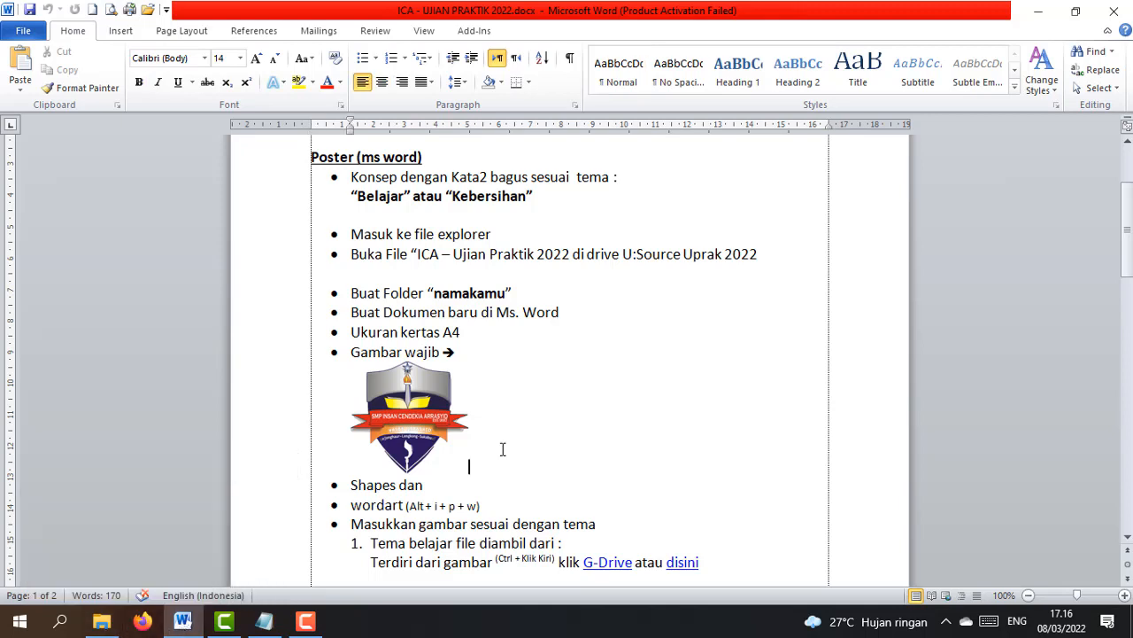
{"action": "key", "text": "alt+Tab"}
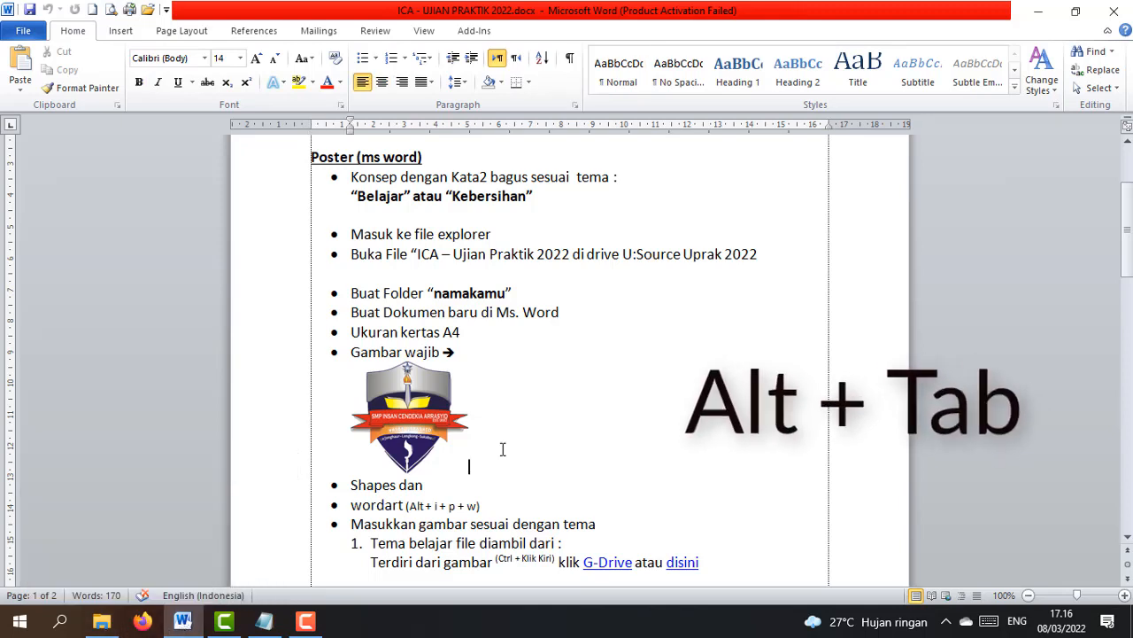
{"action": "key", "text": "alt+Tab"}
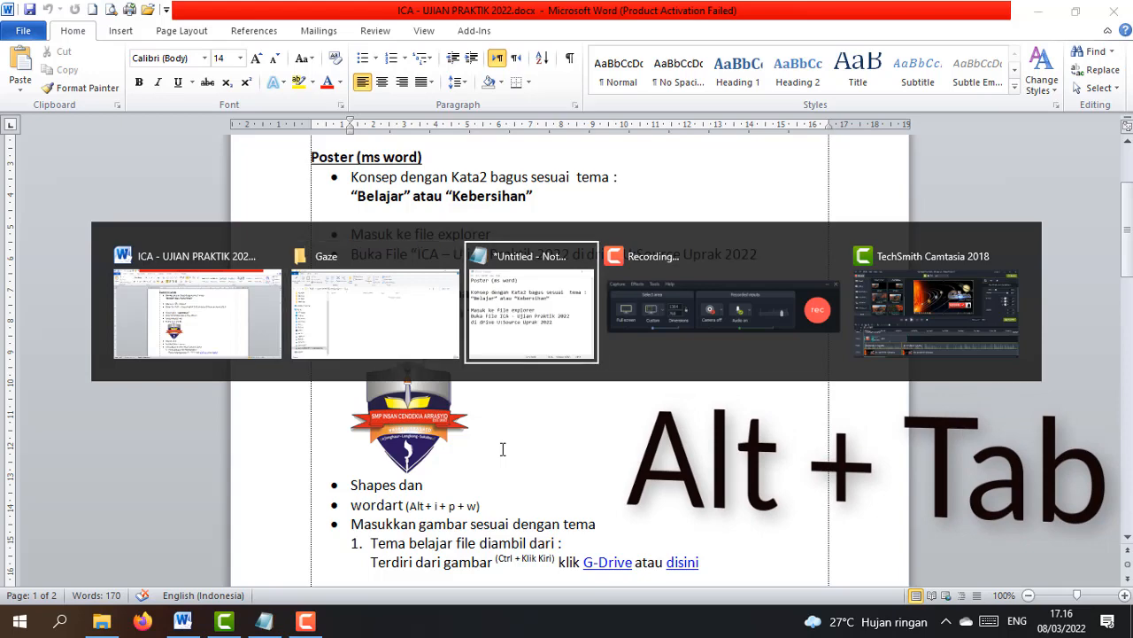
{"action": "key", "text": "alt+Tab"}
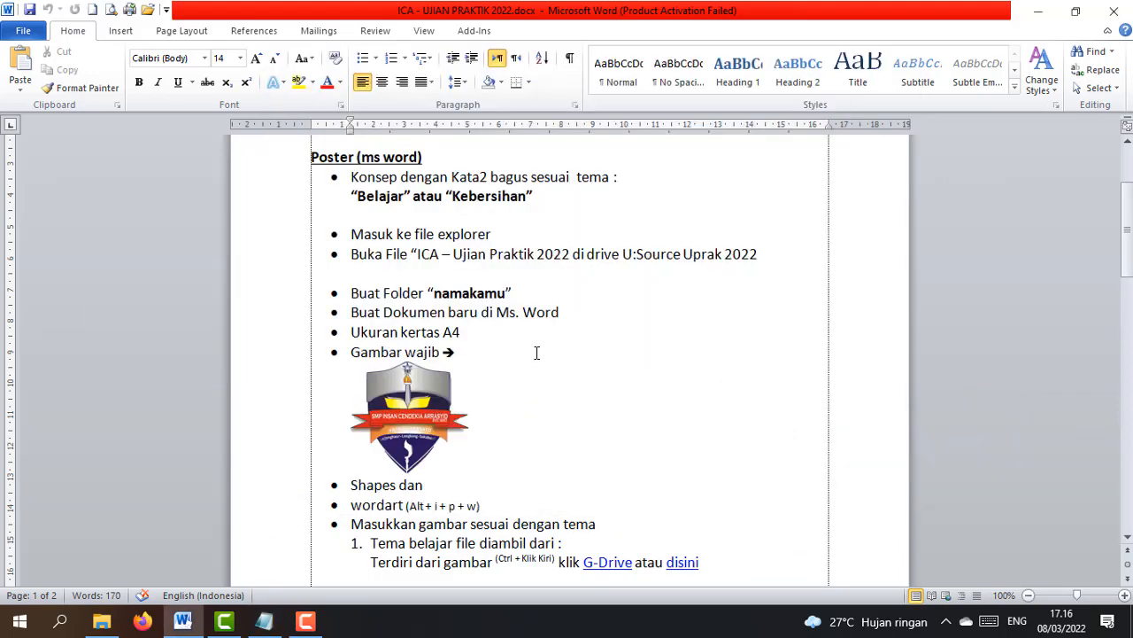
- Create a new blank Word document for the poster
{"action": "left_click", "coordinate": [537, 351]}
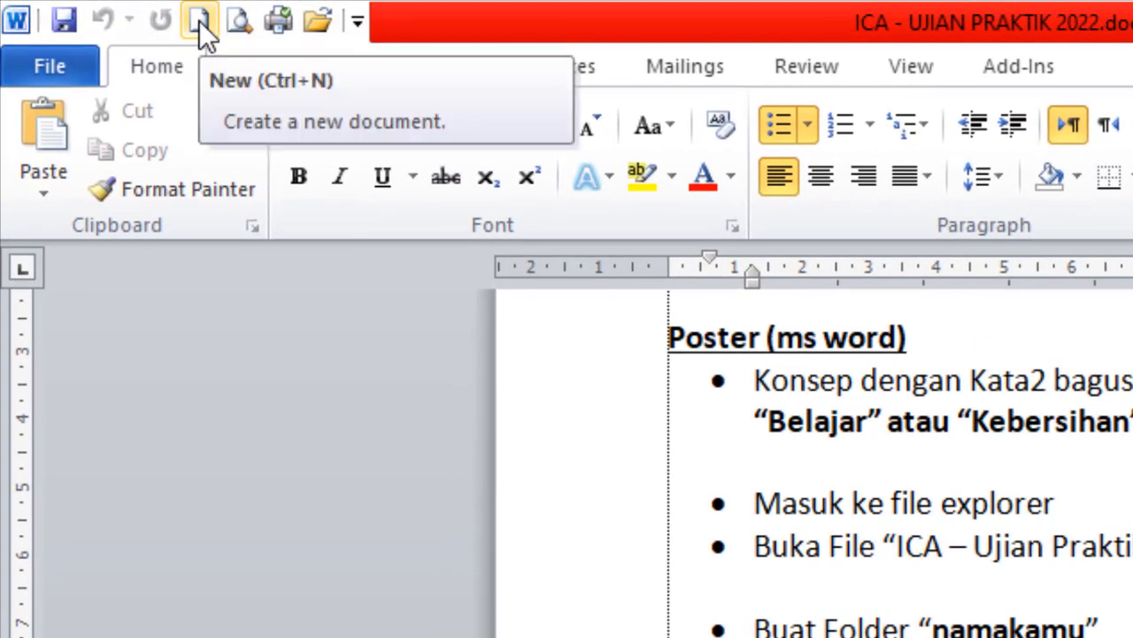
{"action": "left_click", "coordinate": [68, 70]}
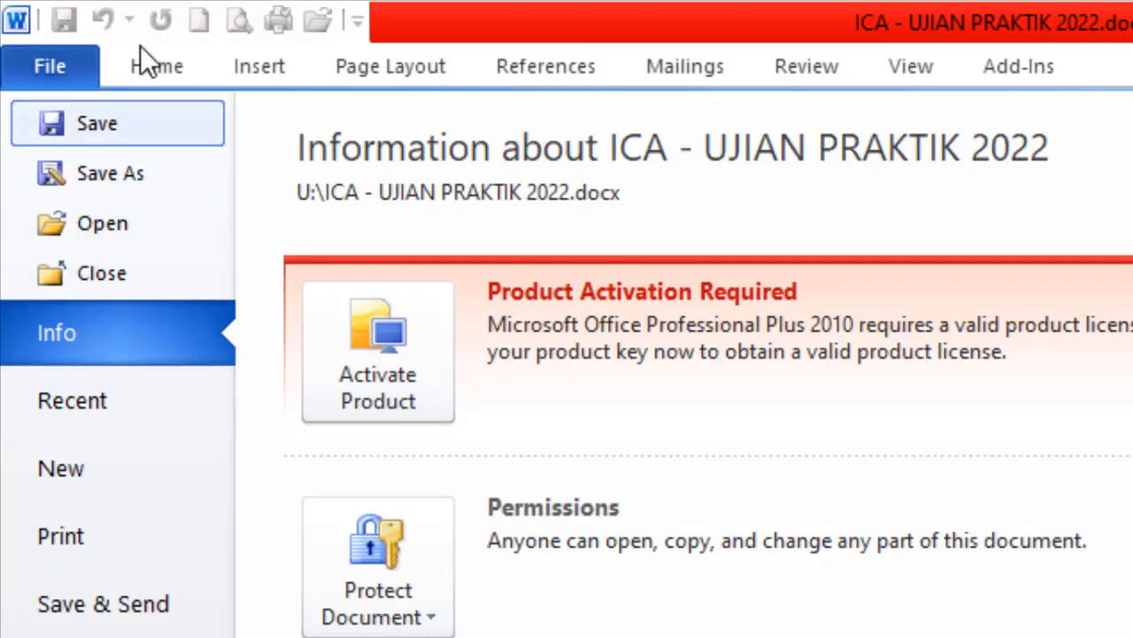
{"action": "left_click", "coordinate": [157, 69]}
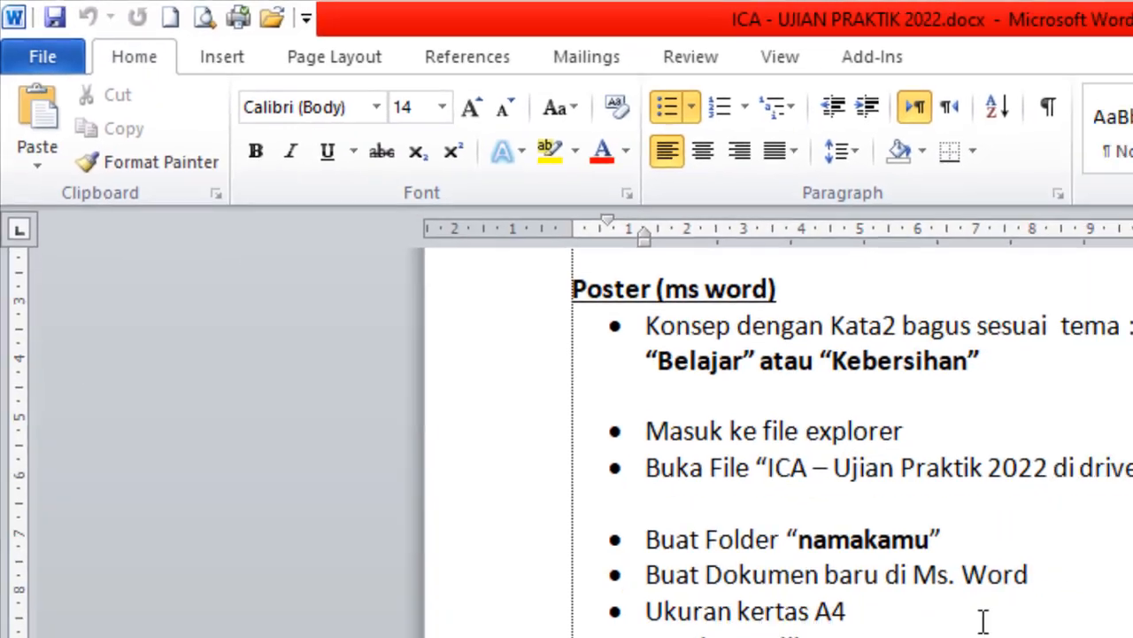
{"action": "key", "text": "ctrl+n"}
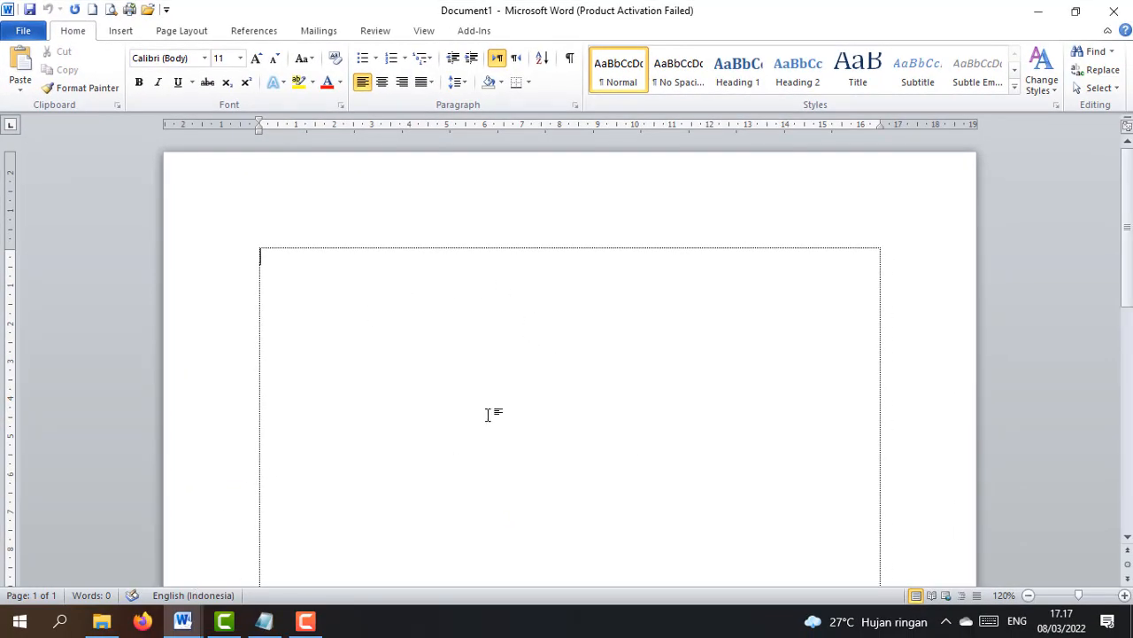
- Check the required paper size in the exam instructions and set the new document's page size to A4 210 x 297 mm
{"action": "key", "text": "alt+Tab"}
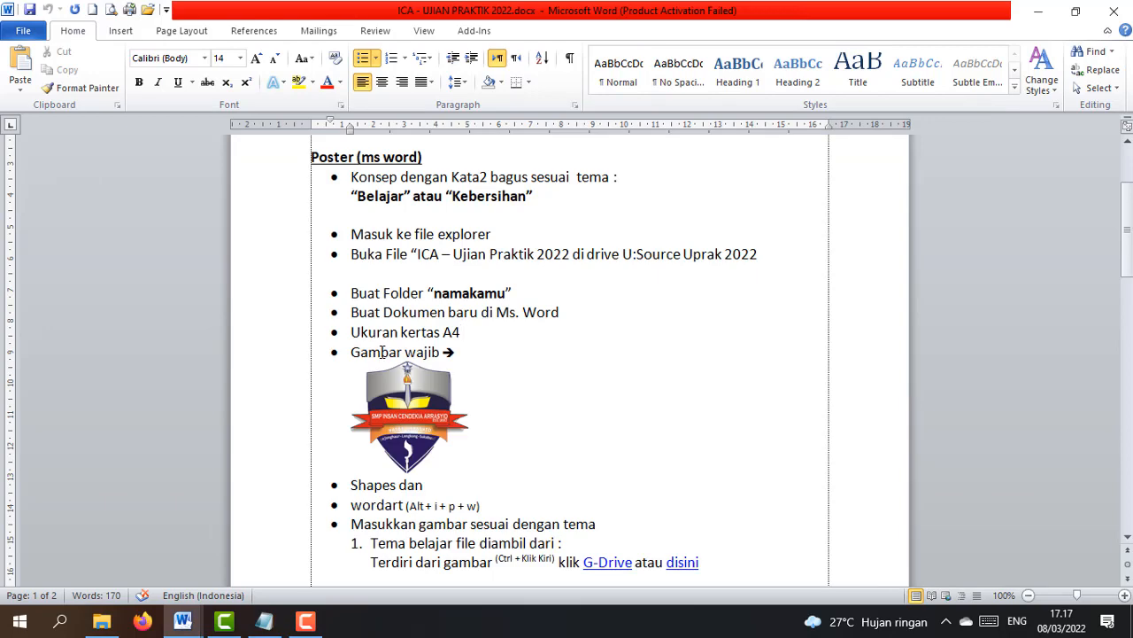
{"action": "key", "text": "alt+Tab"}
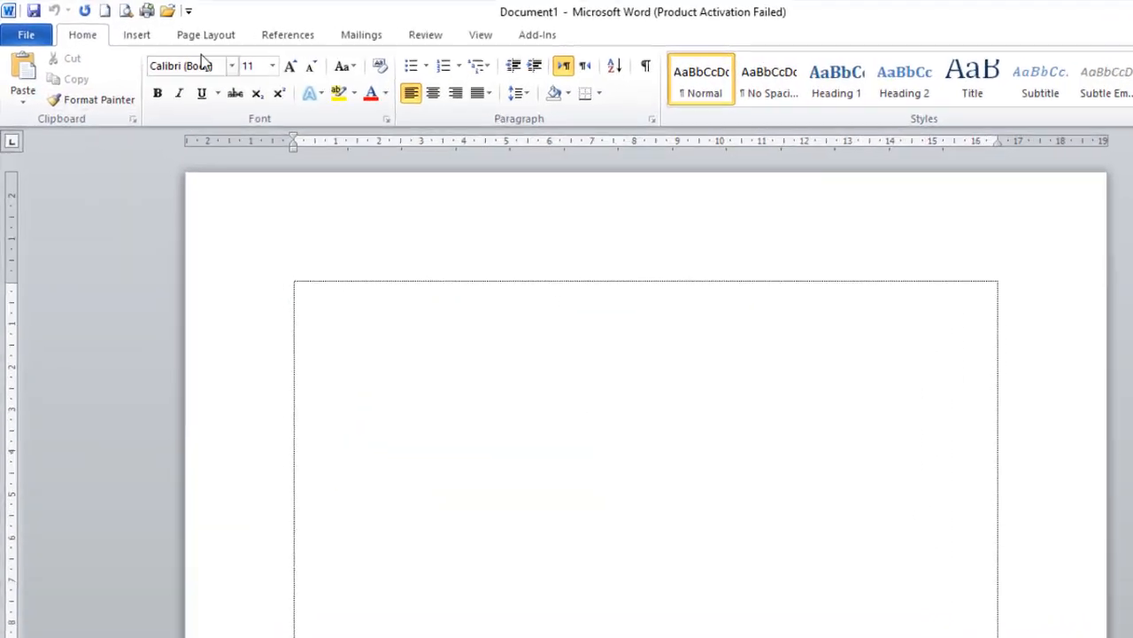
{"action": "left_click", "coordinate": [181, 31]}
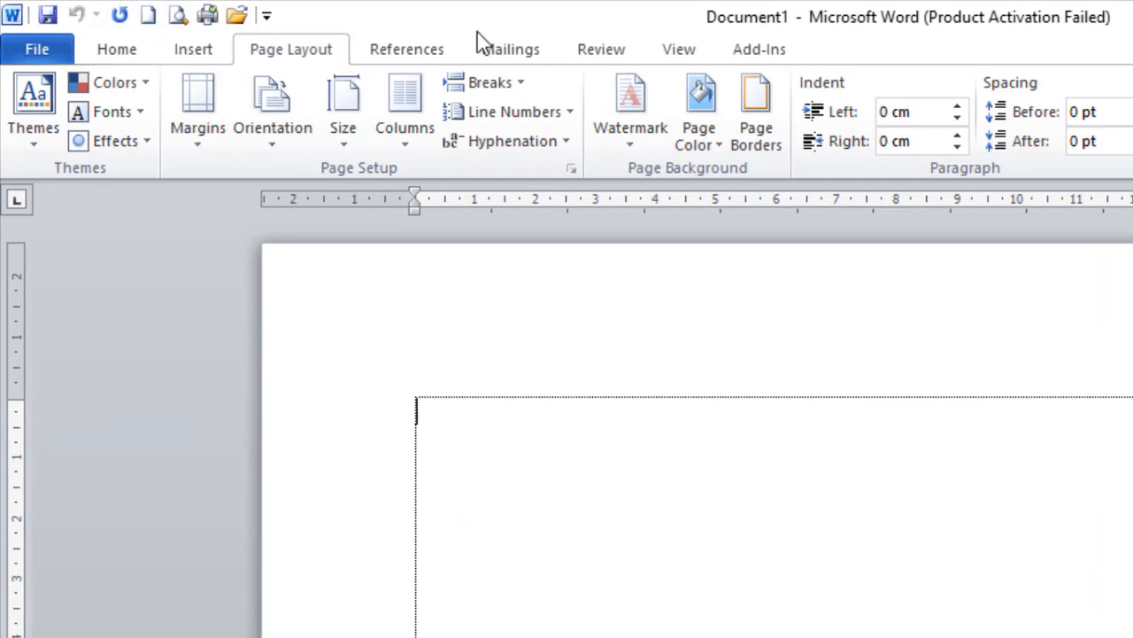
{"action": "left_click", "coordinate": [354, 142]}
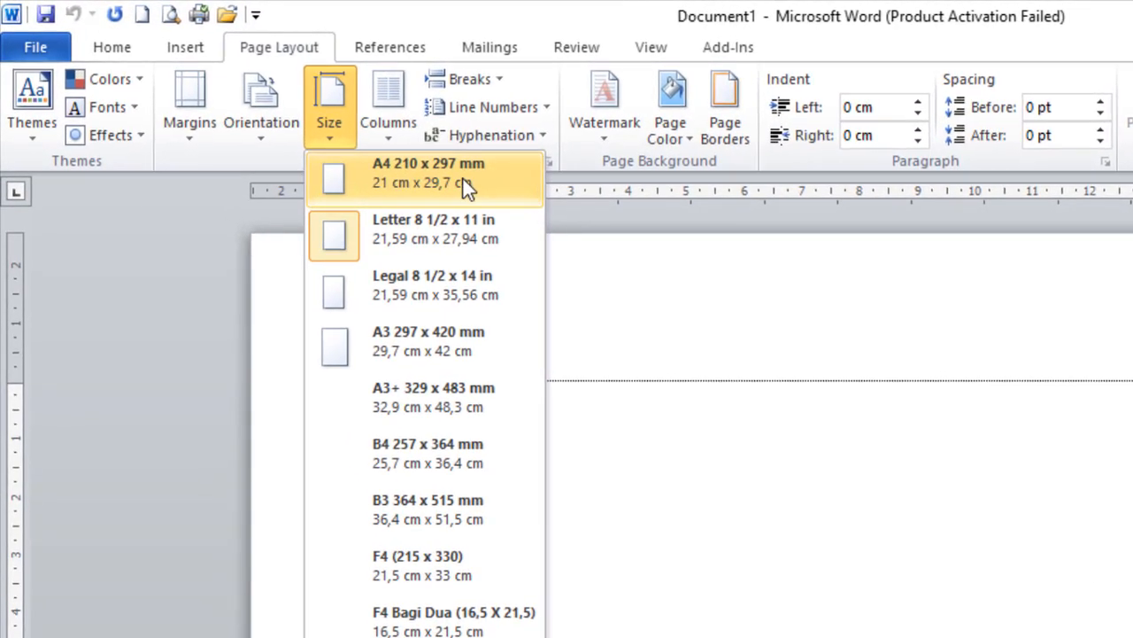
{"action": "left_click", "coordinate": [463, 179]}
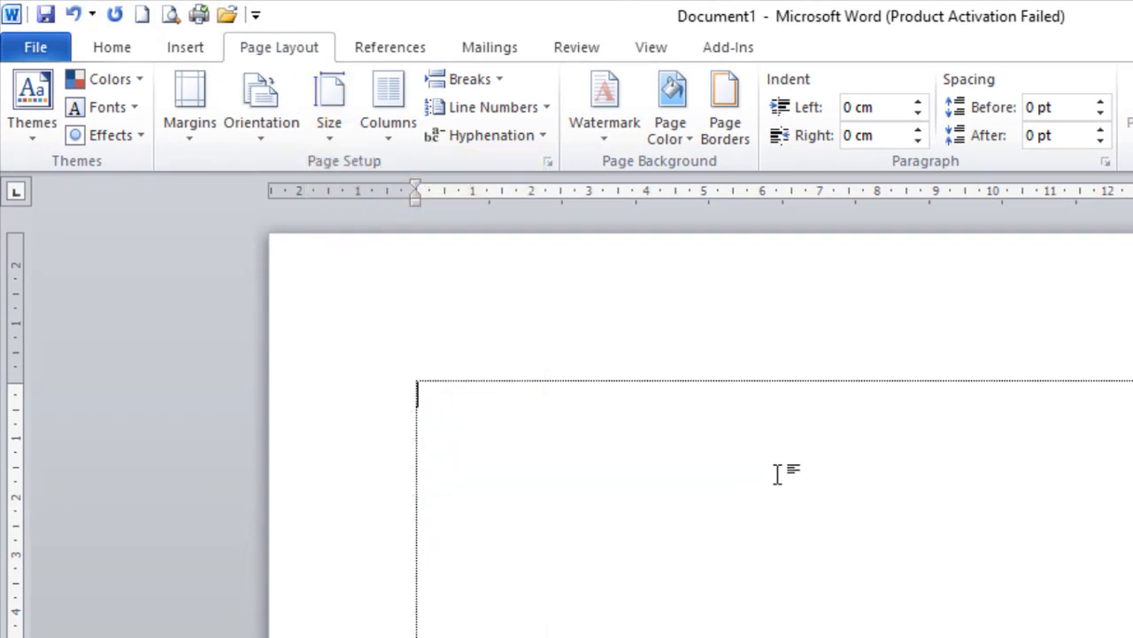
- Zoom the new document out to 45% so the whole A4 page fits in view
{"action": "scroll", "coordinate": [776, 474], "scroll_direction": "down", "scroll_amount": 10}
{"action": "scroll", "coordinate": [415, 475], "scroll_direction": "up", "scroll_amount": 4}
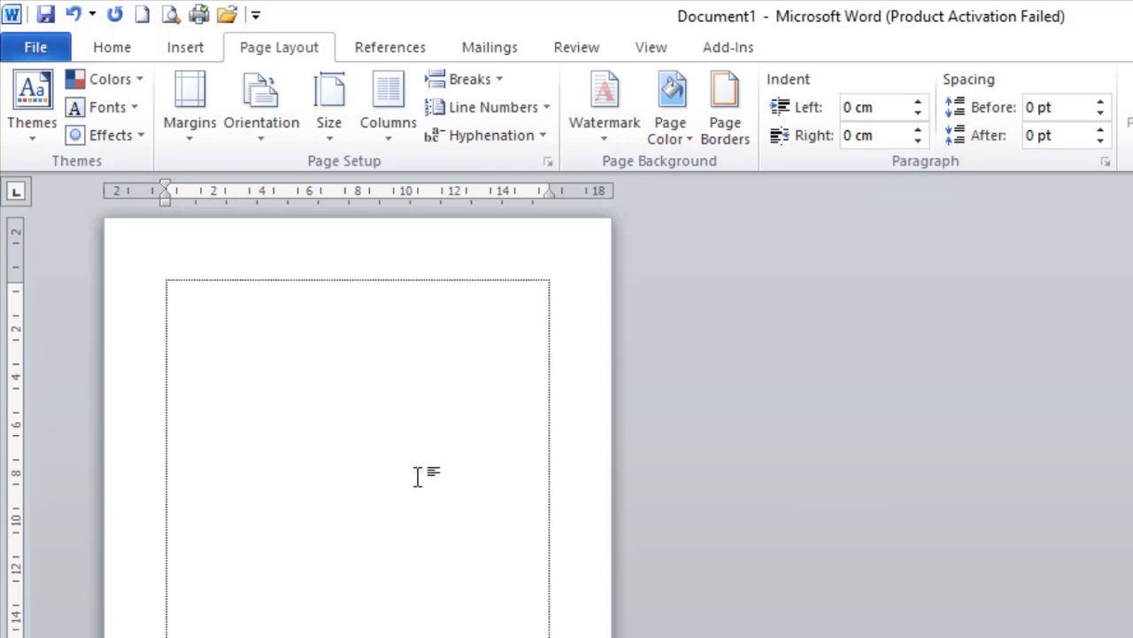
{"action": "scroll", "coordinate": [417, 475], "scroll_direction": "down", "scroll_amount": 3}
{"action": "scroll", "coordinate": [417, 476], "scroll_direction": "up", "scroll_amount": 6}
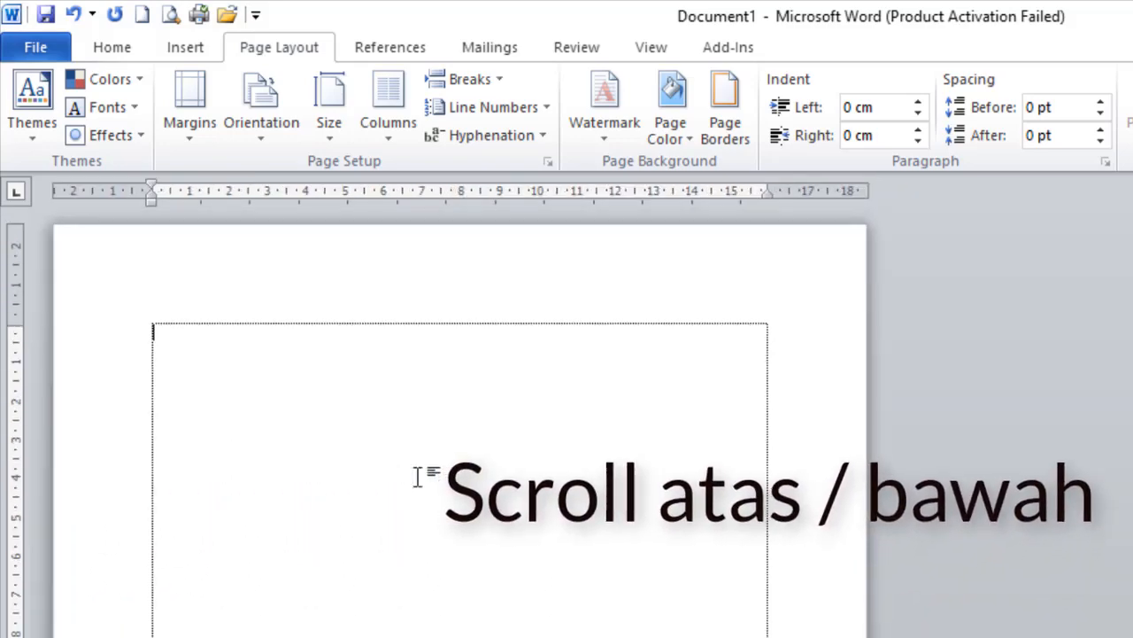
{"action": "scroll", "coordinate": [418, 475], "scroll_direction": "down", "scroll_amount": 3}
{"action": "scroll", "coordinate": [421, 474], "scroll_direction": "up", "scroll_amount": 5}
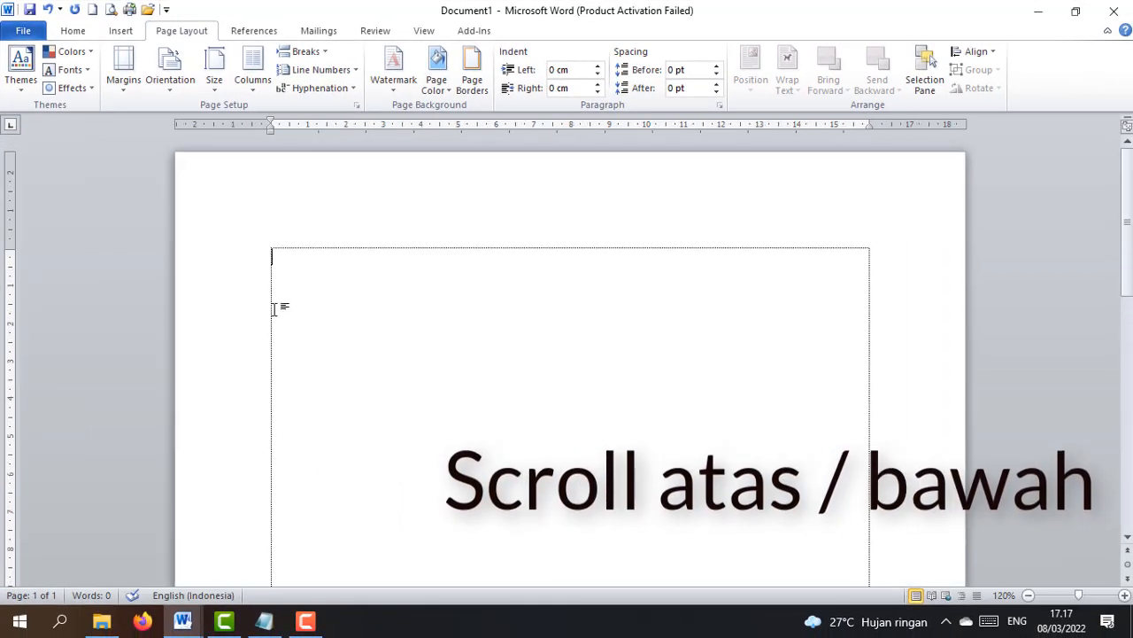
{"action": "mouse_move", "coordinate": [1079, 596]}
{"action": "left_mouse_down"}
{"action": "mouse_move", "coordinate": [1050, 600]}
{"action": "mouse_move", "coordinate": [1060, 600]}
{"action": "left_mouse_up"}
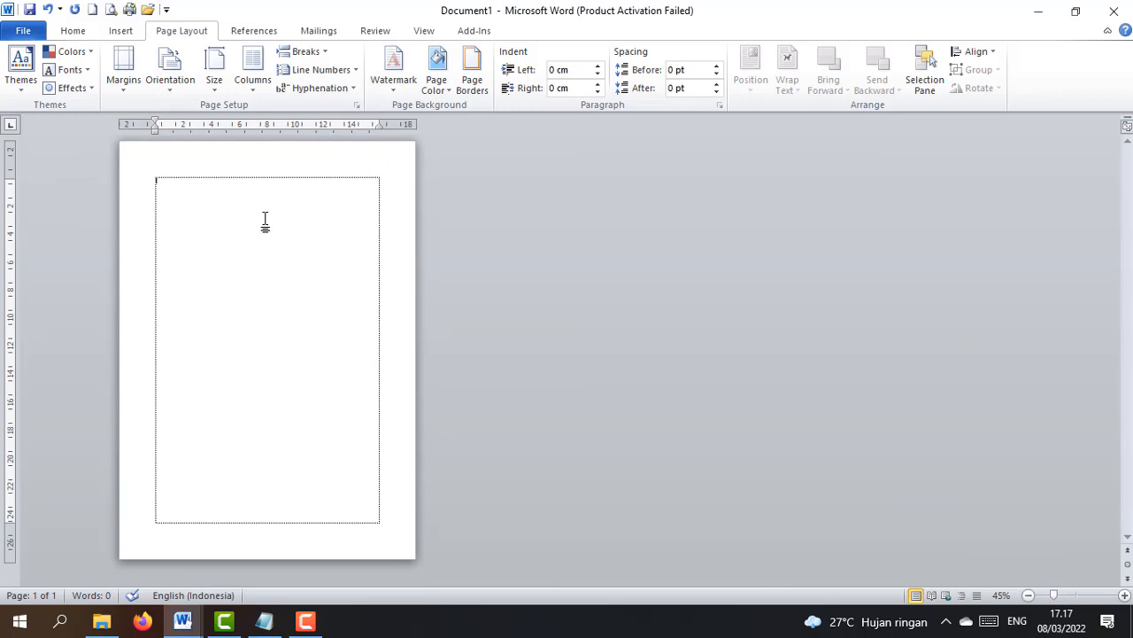
- Copy the school logo from the exam instructions and paste it into the blank poster document
{"action": "key", "text": "alt+Tab"}
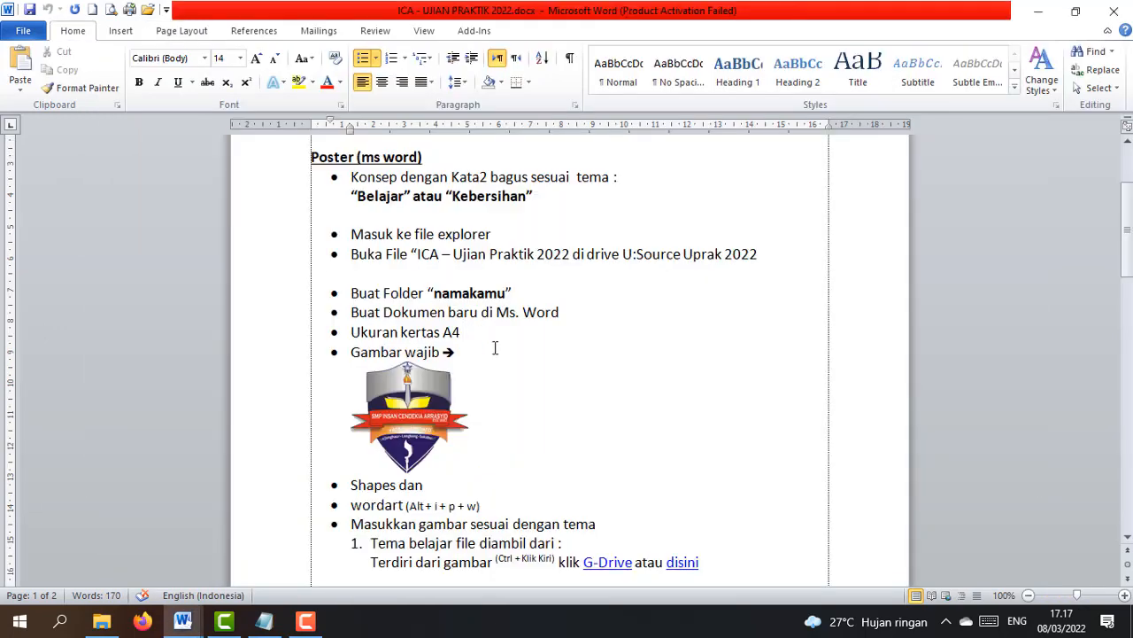
{"action": "scroll", "coordinate": [516, 393], "scroll_direction": "down", "scroll_amount": 2}
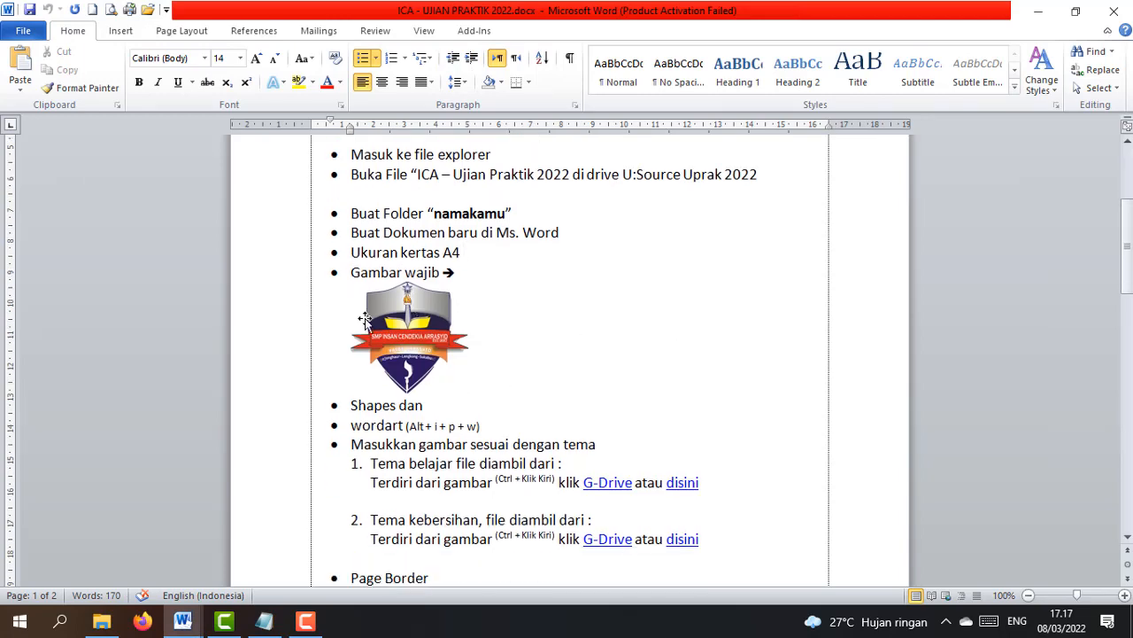
{"action": "left_click", "coordinate": [402, 328]}
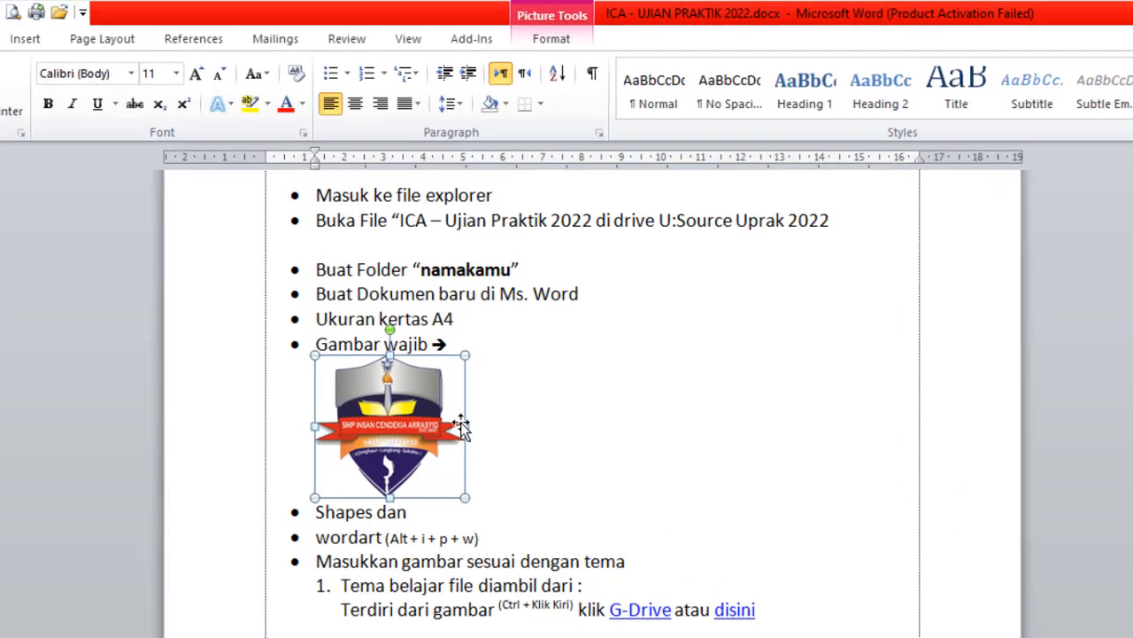
{"action": "right_click", "coordinate": [414, 453]}
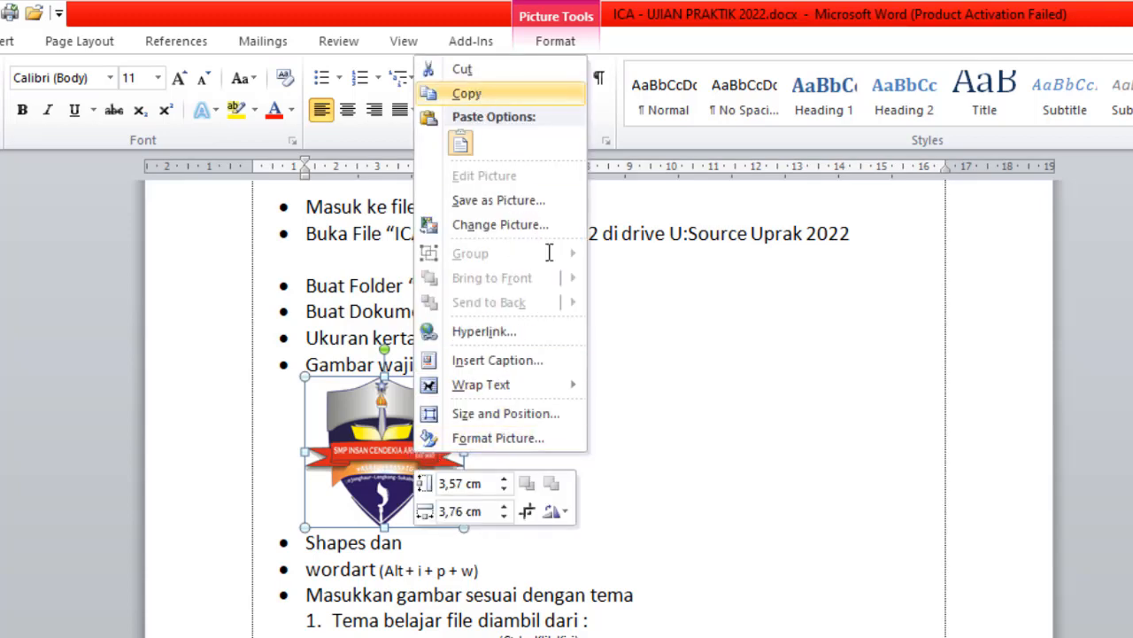
{"action": "left_click", "coordinate": [469, 94]}
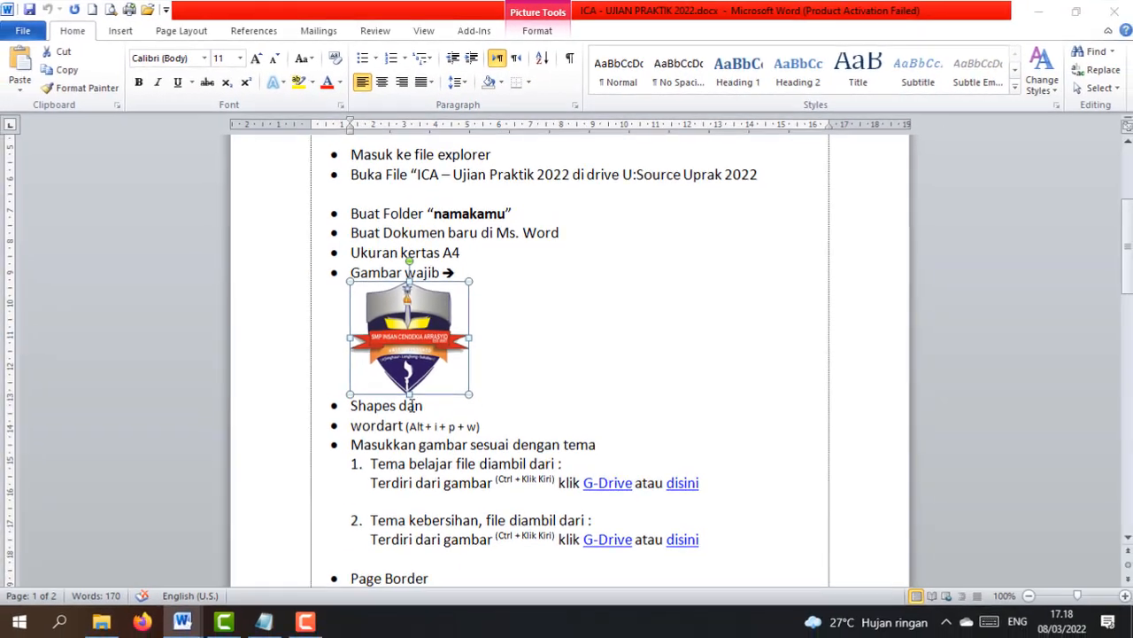
{"action": "key", "text": "alt+Tab"}
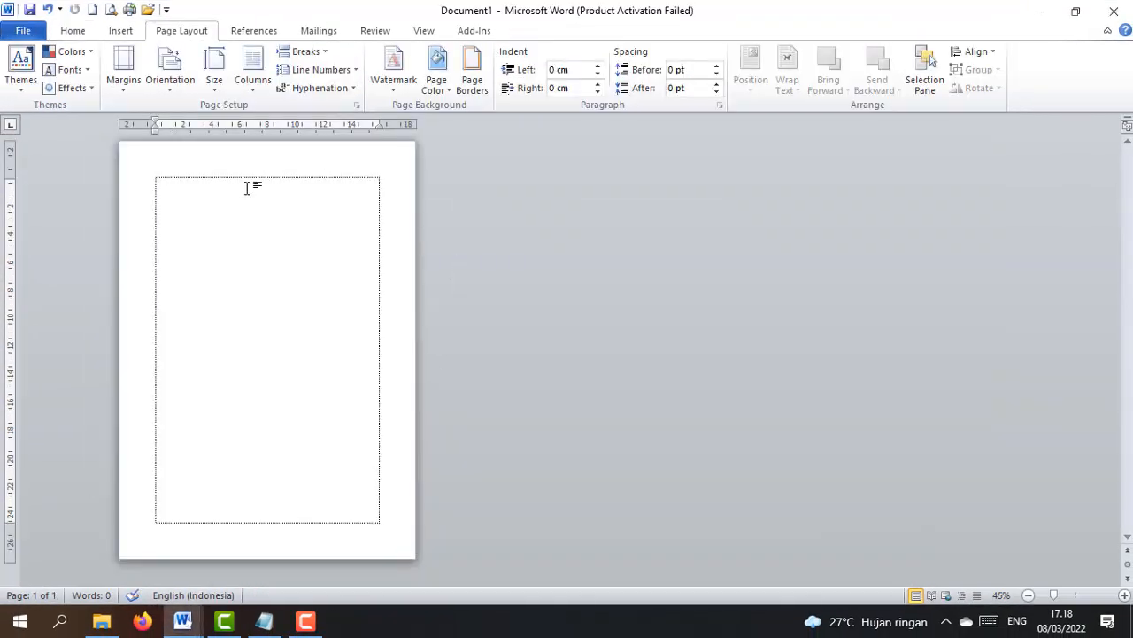
{"action": "key", "text": "ctrl+v"}
{"action": "left_click", "coordinate": [190, 210]}
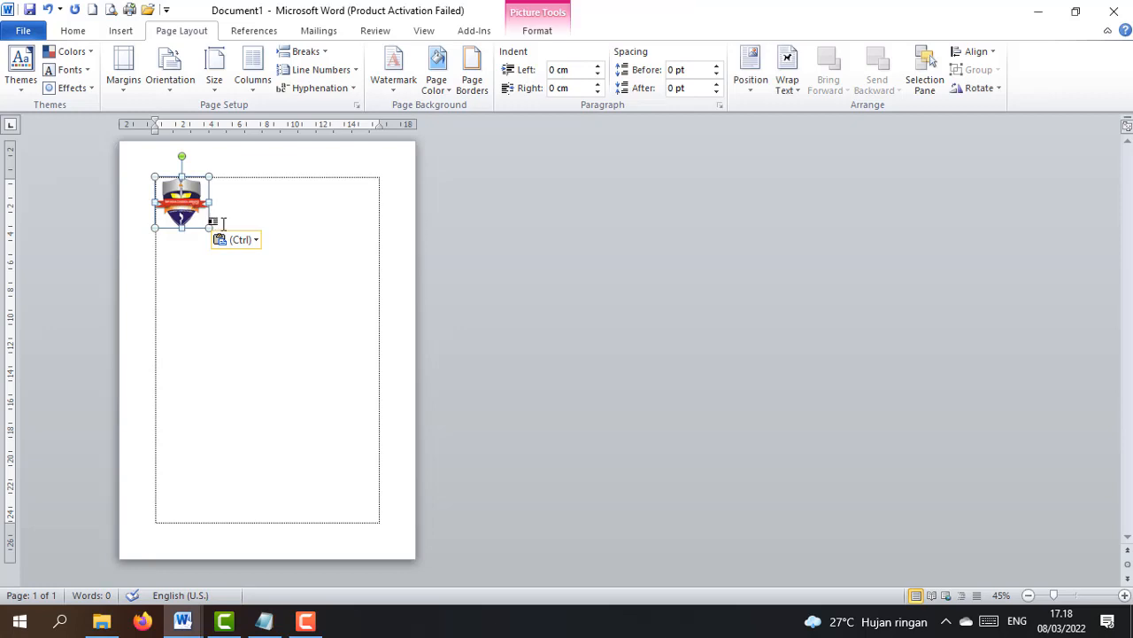
- Set the pasted logo's text wrapping to In Front of Text
{"action": "left_click", "coordinate": [190, 203]}
{"action": "scroll", "coordinate": [236, 216], "scroll_direction": "up", "scroll_amount": 6}
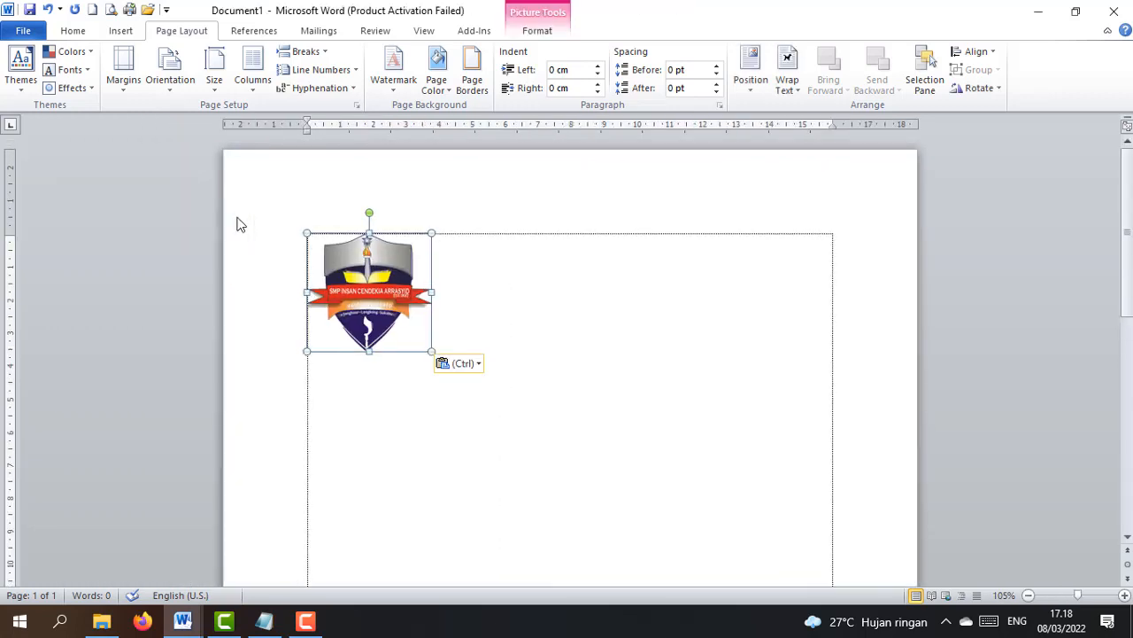
{"action": "left_click", "coordinate": [553, 35]}
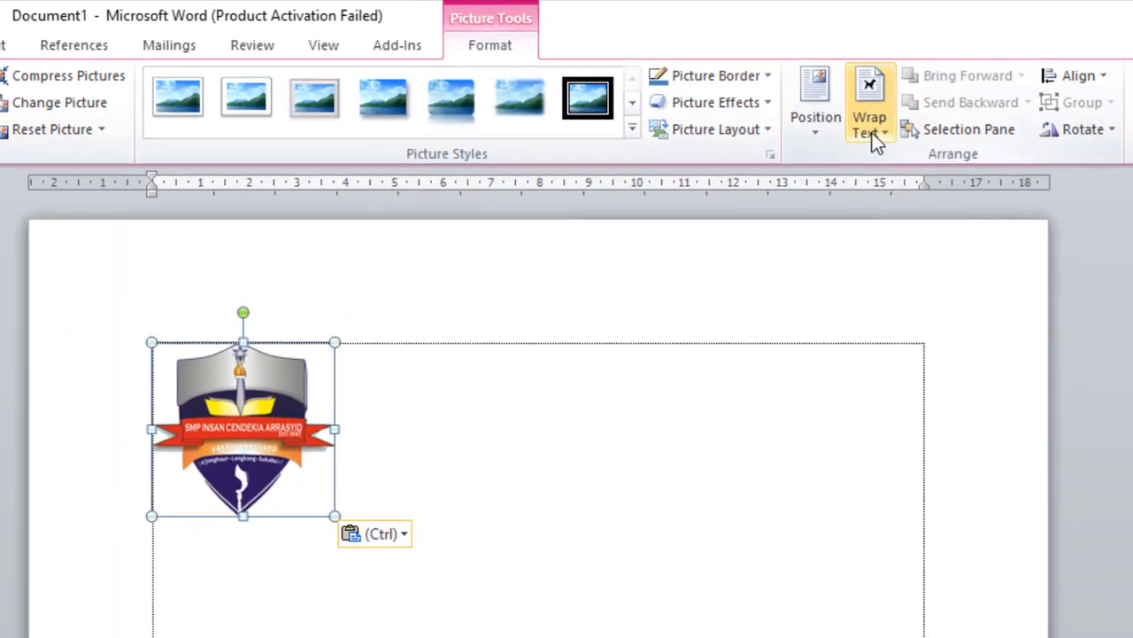
{"action": "left_click", "coordinate": [874, 133]}
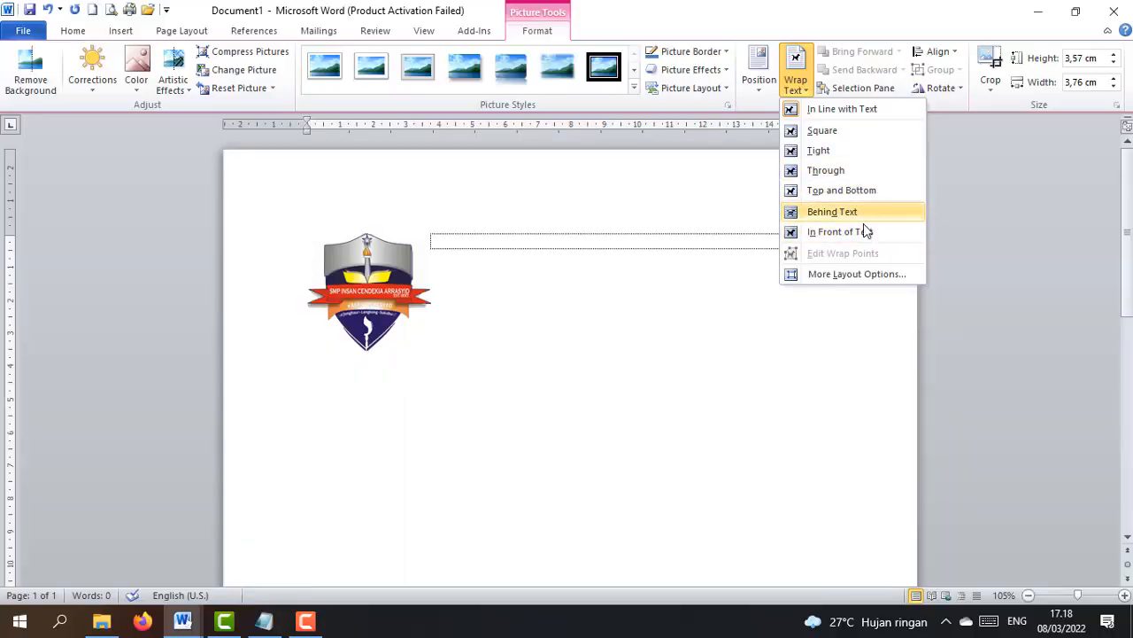
{"action": "left_click", "coordinate": [865, 236]}
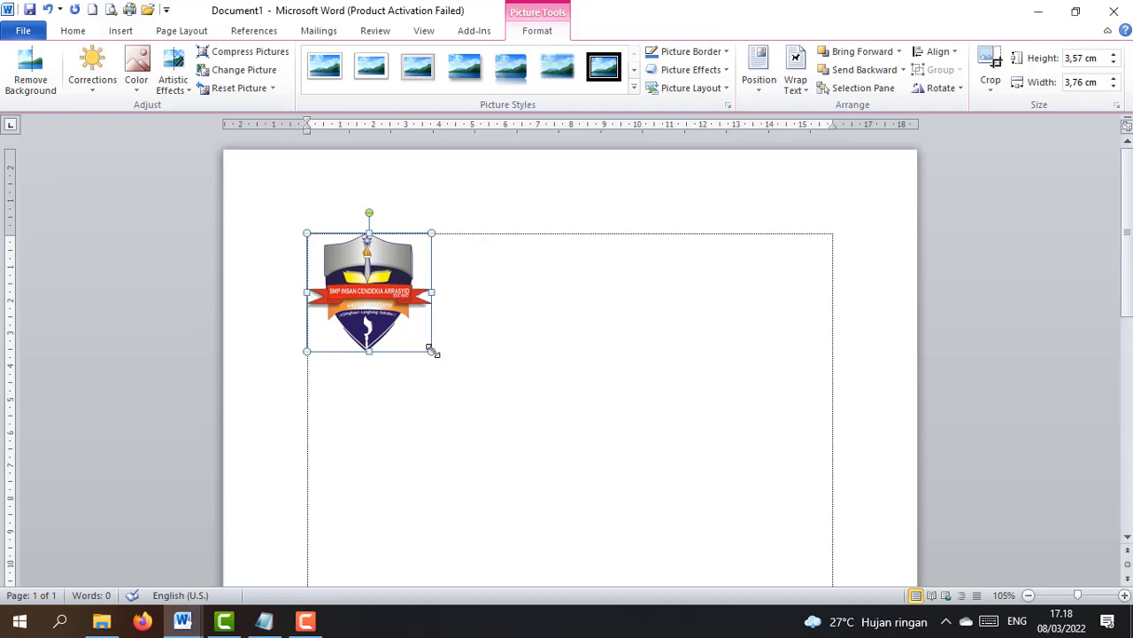
- Enlarge the logo to about 7.12 cm high by 7.49 cm wide and centre it at the top of the page
{"action": "left_click_drag", "start_coordinate": [432, 350], "coordinate": [555, 415]}
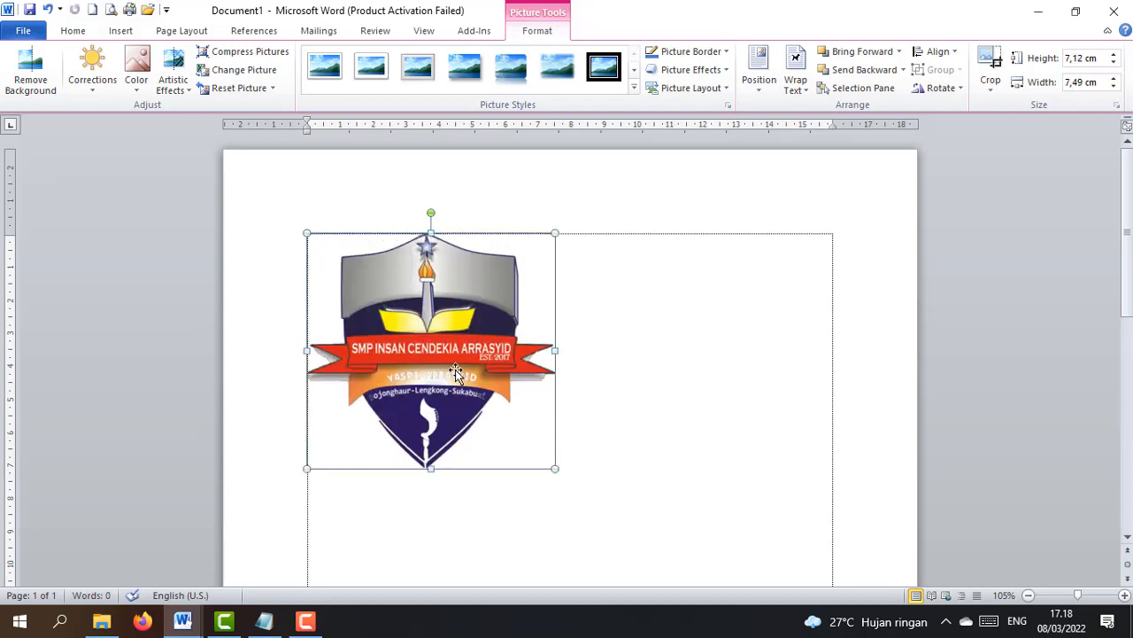
{"action": "left_click_drag", "start_coordinate": [456, 372], "coordinate": [595, 300]}
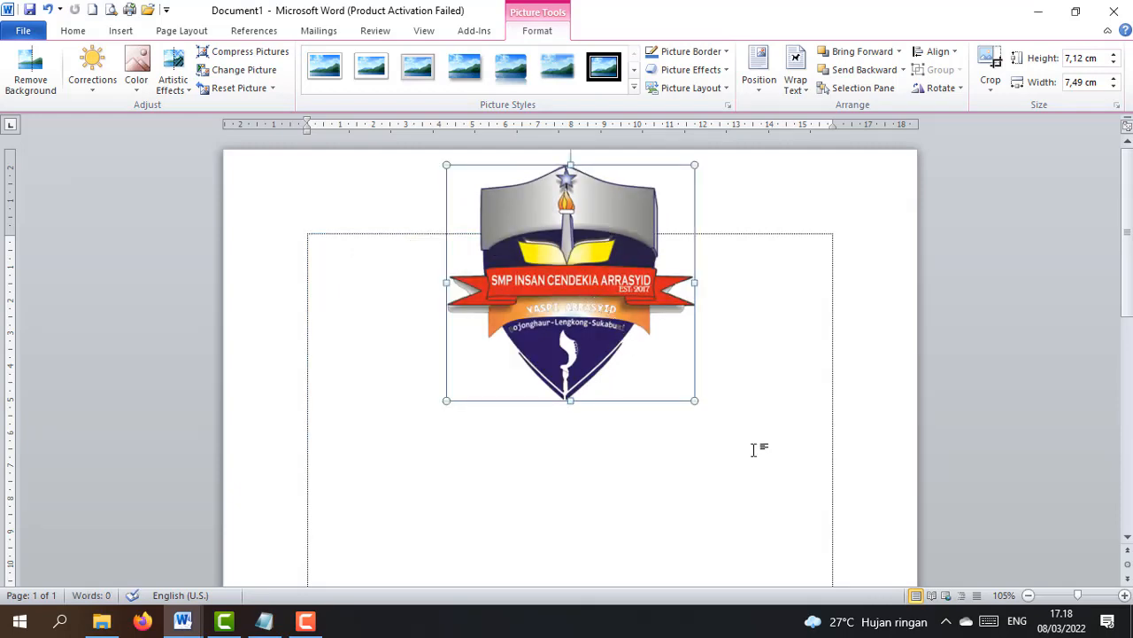
{"action": "left_click", "coordinate": [725, 378]}
- Check the shapes requirement in the exam instructions and draw a five-point star about 9.5 x 9 cm below left of the poster's logo
{"action": "key", "text": "alt+Tab"}
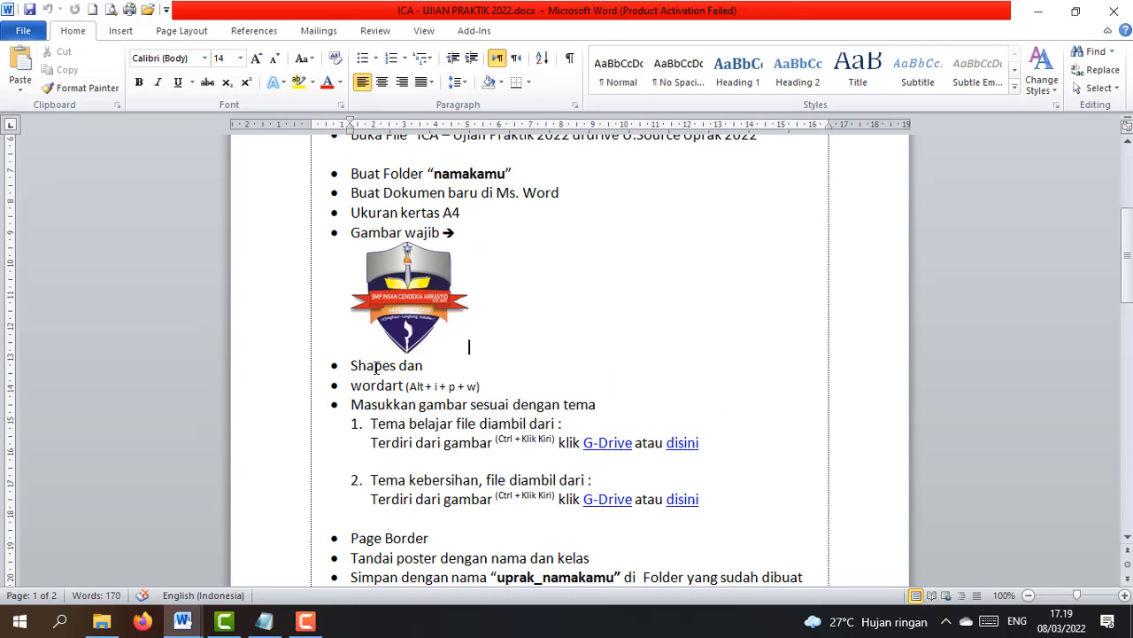
{"action": "key", "text": "alt+Tab"}
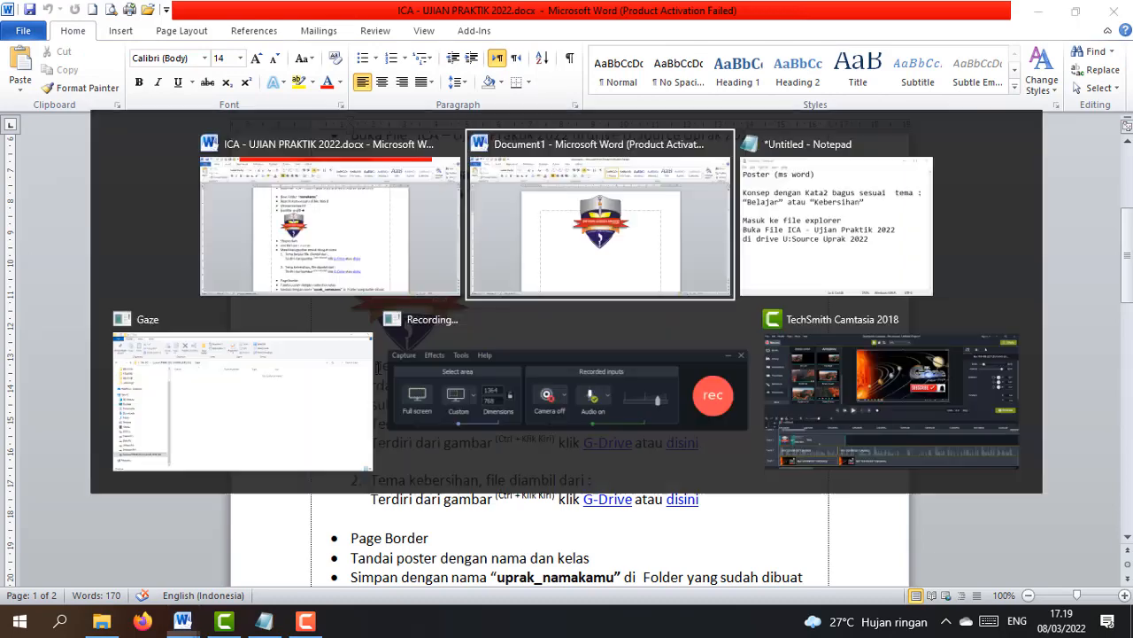
{"action": "left_click", "coordinate": [121, 31]}
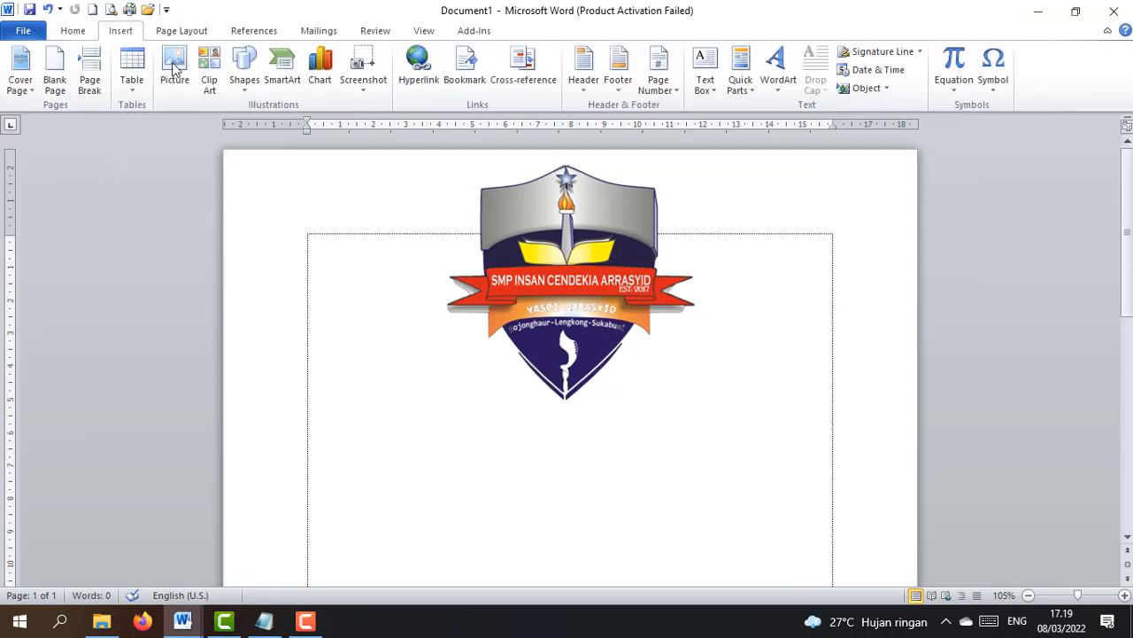
{"action": "left_click", "coordinate": [248, 91]}
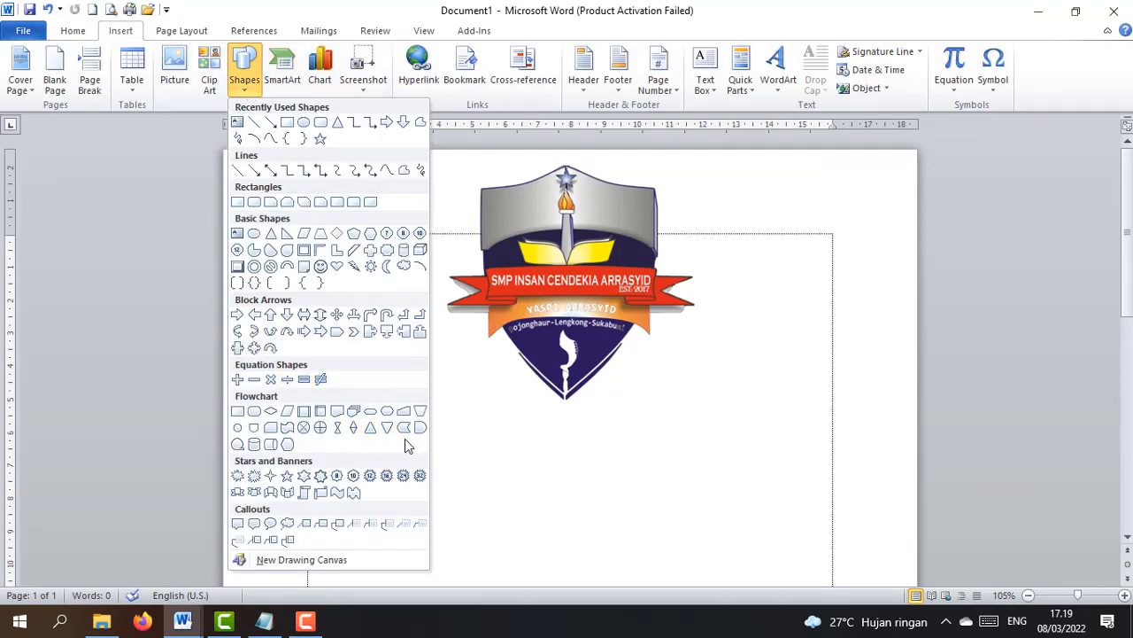
{"action": "left_click", "coordinate": [289, 477]}
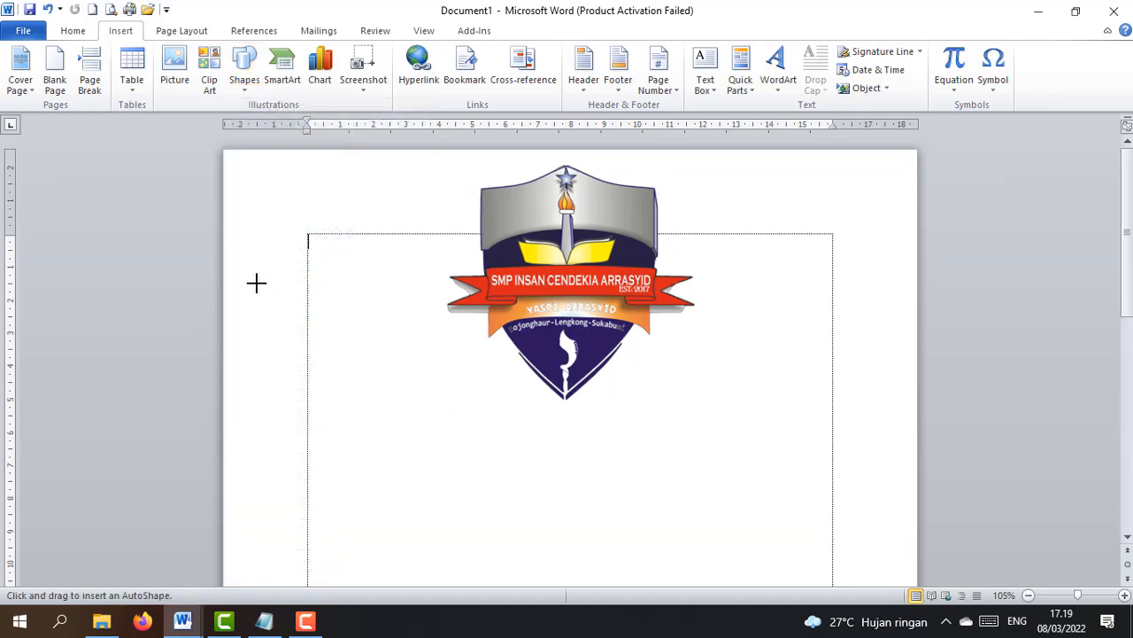
{"action": "mouse_move", "coordinate": [256, 282]}
{"action": "left_mouse_down"}
{"action": "mouse_move", "coordinate": [430, 516]}
{"action": "mouse_move", "coordinate": [490, 544]}
{"action": "mouse_move", "coordinate": [536, 587]}
{"action": "mouse_move", "coordinate": [557, 522]}
{"action": "mouse_move", "coordinate": [557, 557]}
{"action": "left_mouse_up"}
- Adjust the star's position on the left side of the page and tilt it anticlockwise
{"action": "left_click_drag", "start_coordinate": [404, 410], "coordinate": [395, 433]}
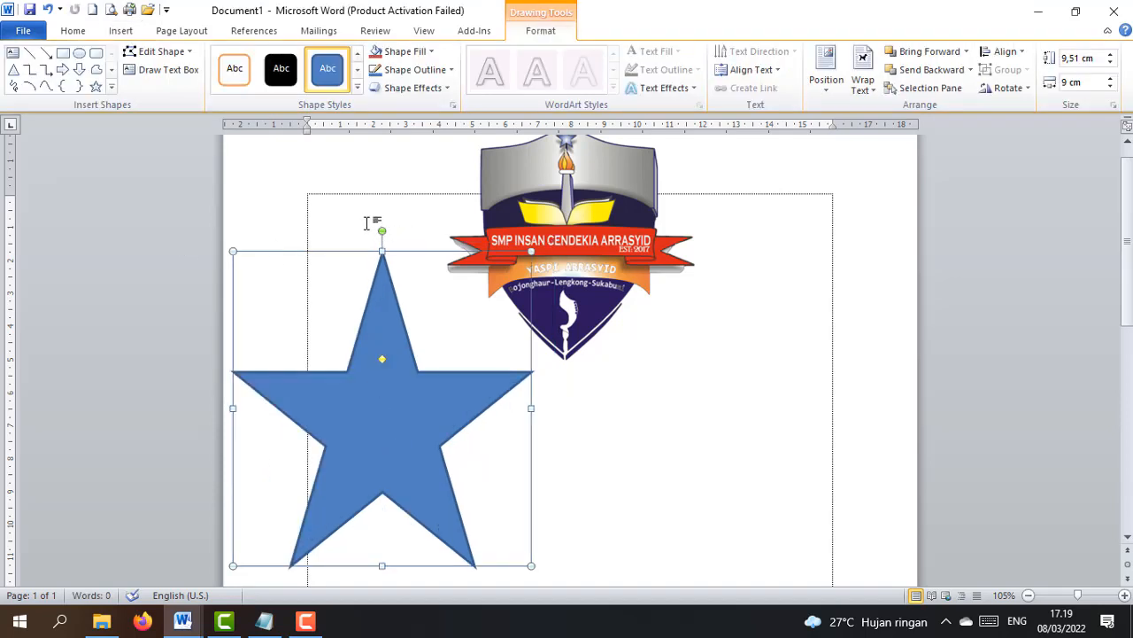
{"action": "left_click_drag", "start_coordinate": [380, 232], "coordinate": [295, 257]}
{"action": "left_click_drag", "start_coordinate": [415, 417], "coordinate": [392, 409]}
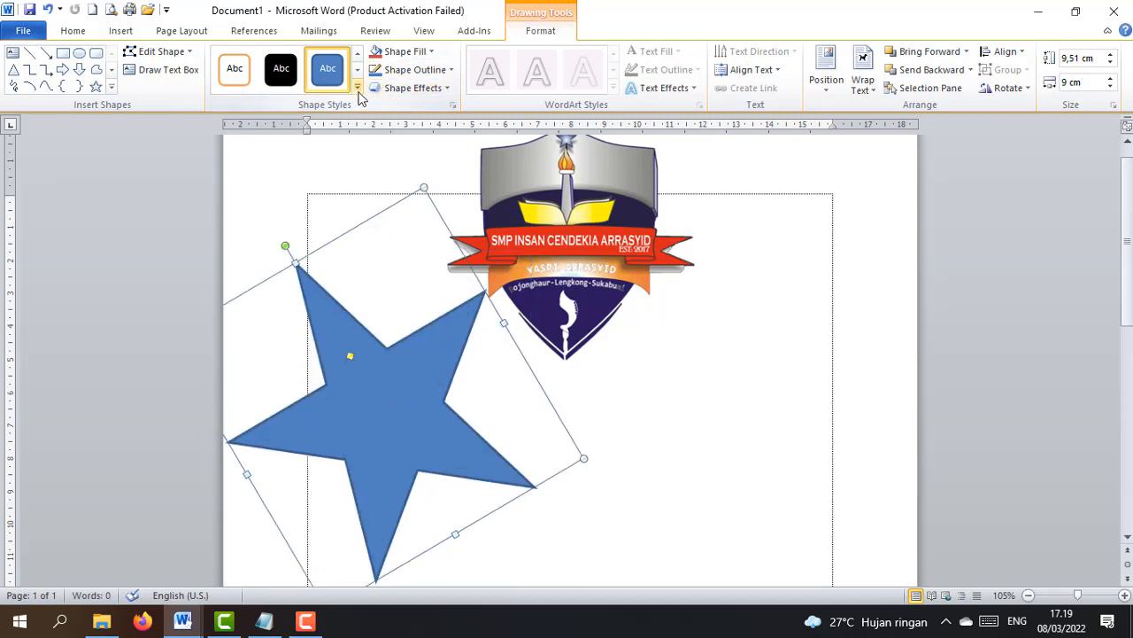
- Fill the star with the preset gradient running from yellow through orange and red to dark red
{"action": "left_click", "coordinate": [433, 52]}
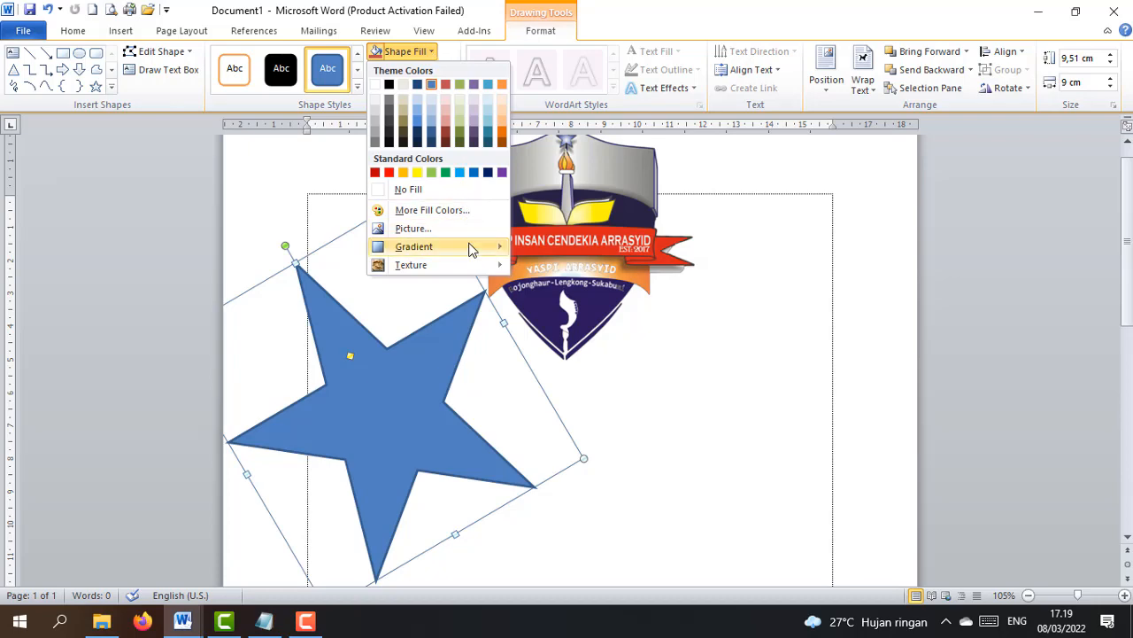
{"action": "mouse_move", "coordinate": [472, 252]}
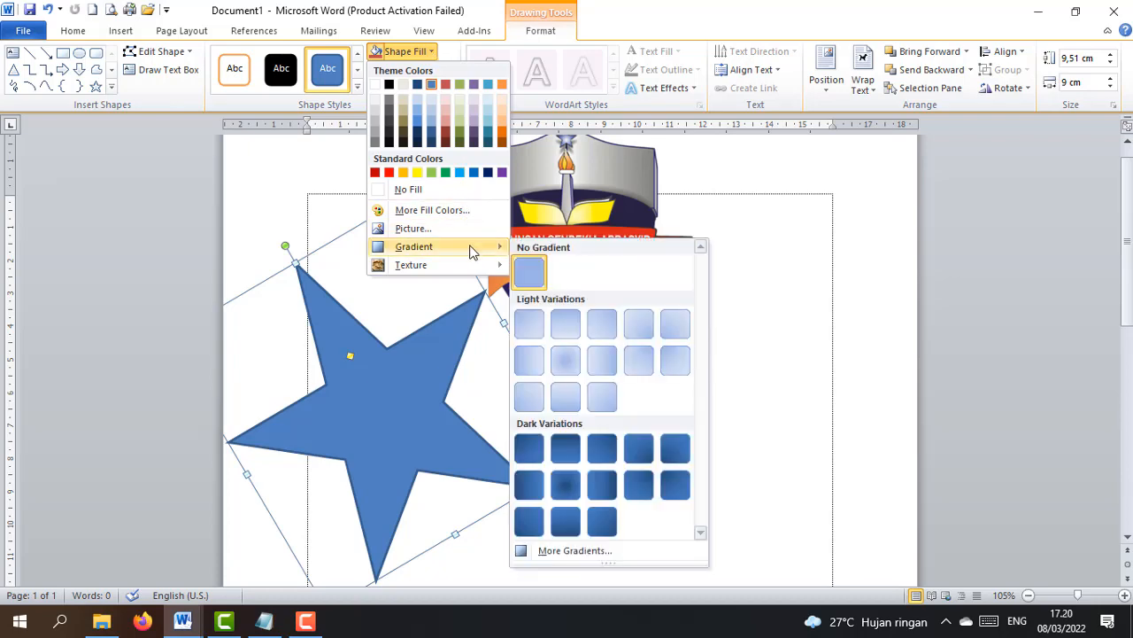
{"action": "left_click", "coordinate": [637, 558]}
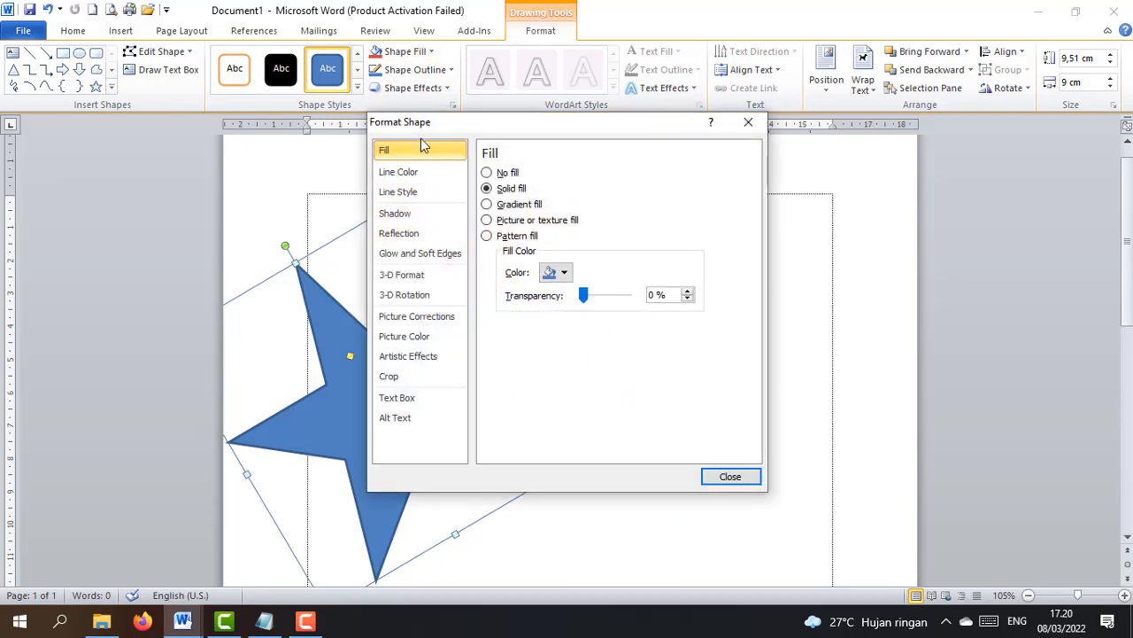
{"action": "left_click", "coordinate": [532, 205]}
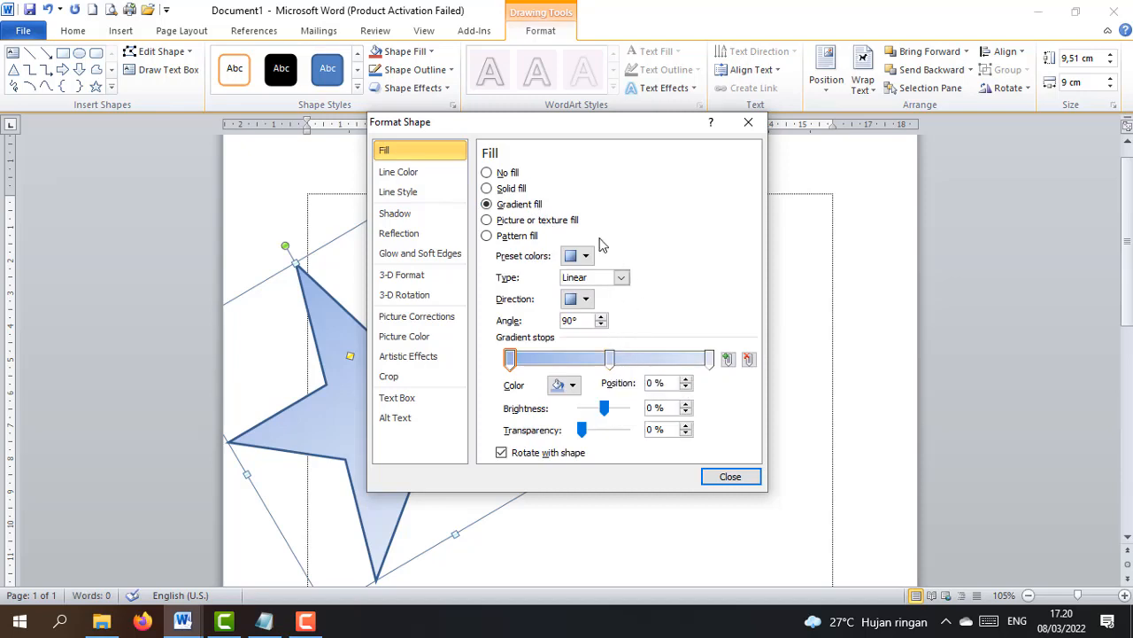
{"action": "left_click", "coordinate": [580, 256]}
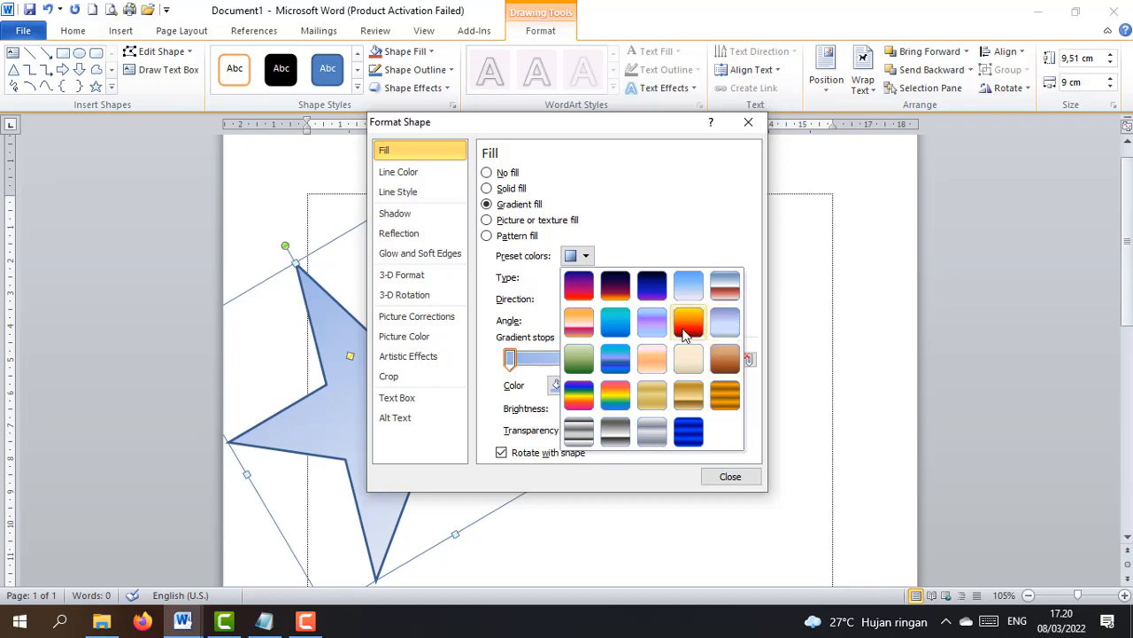
{"action": "left_click", "coordinate": [684, 329]}
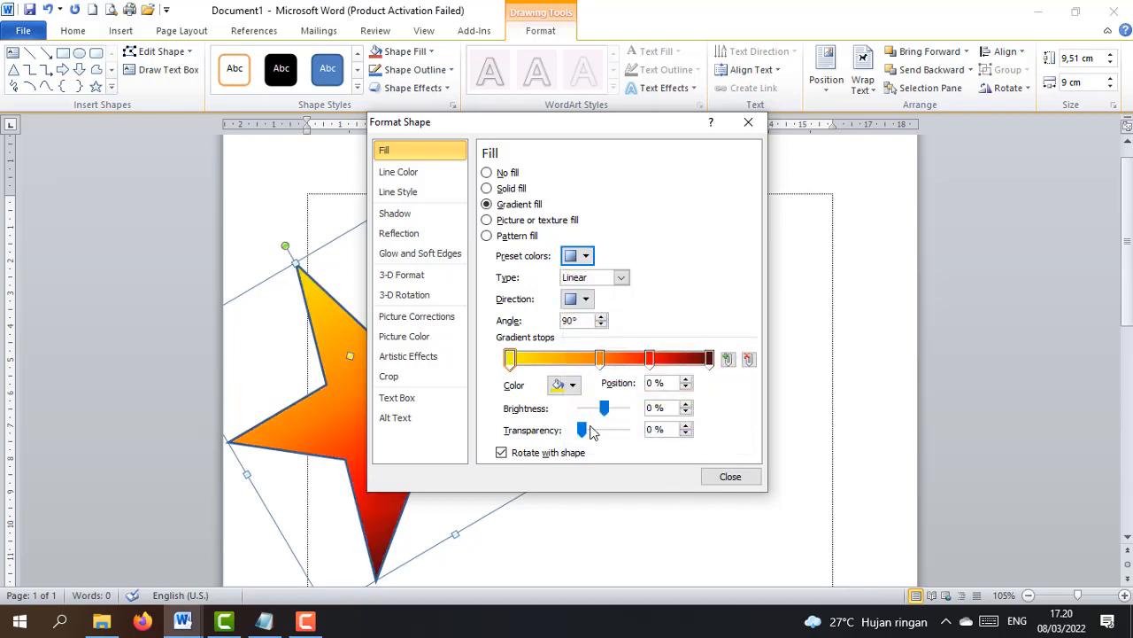
{"action": "left_click", "coordinate": [727, 476]}
{"action": "left_click", "coordinate": [682, 361]}
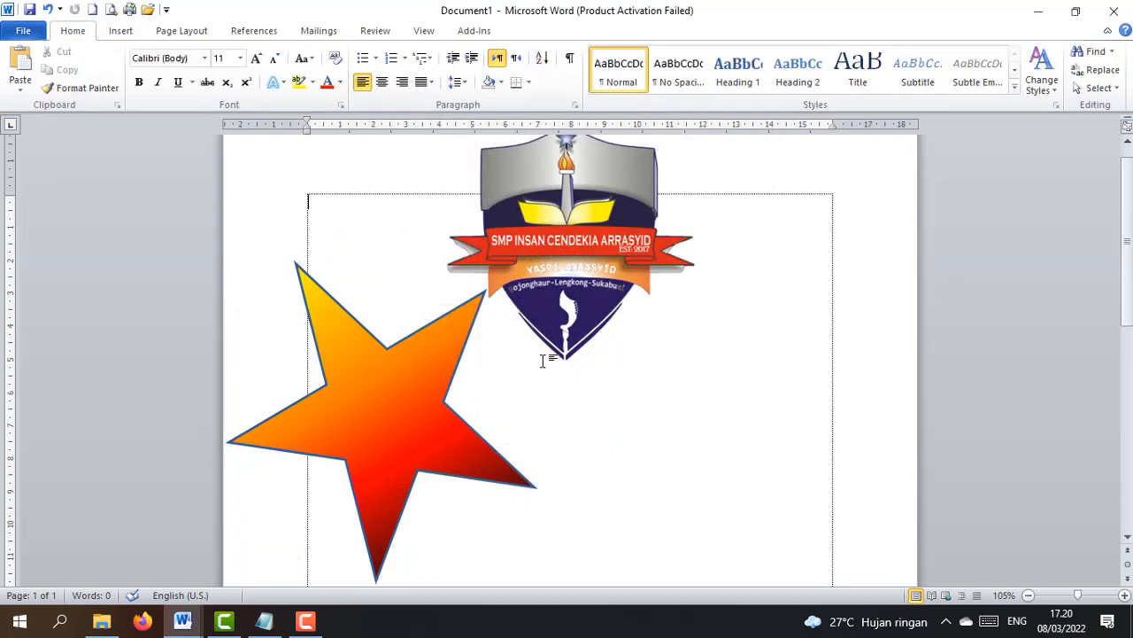
{"action": "left_click", "coordinate": [404, 363]}
{"action": "left_click", "coordinate": [754, 379]}
{"action": "left_click", "coordinate": [696, 361]}
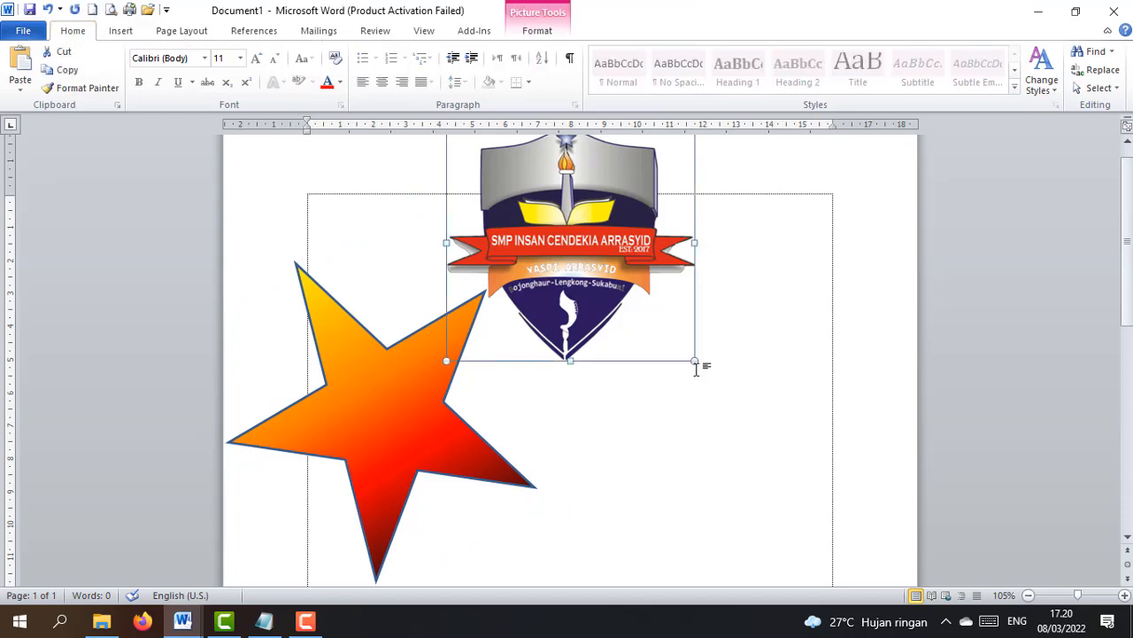
{"action": "left_click", "coordinate": [695, 378]}
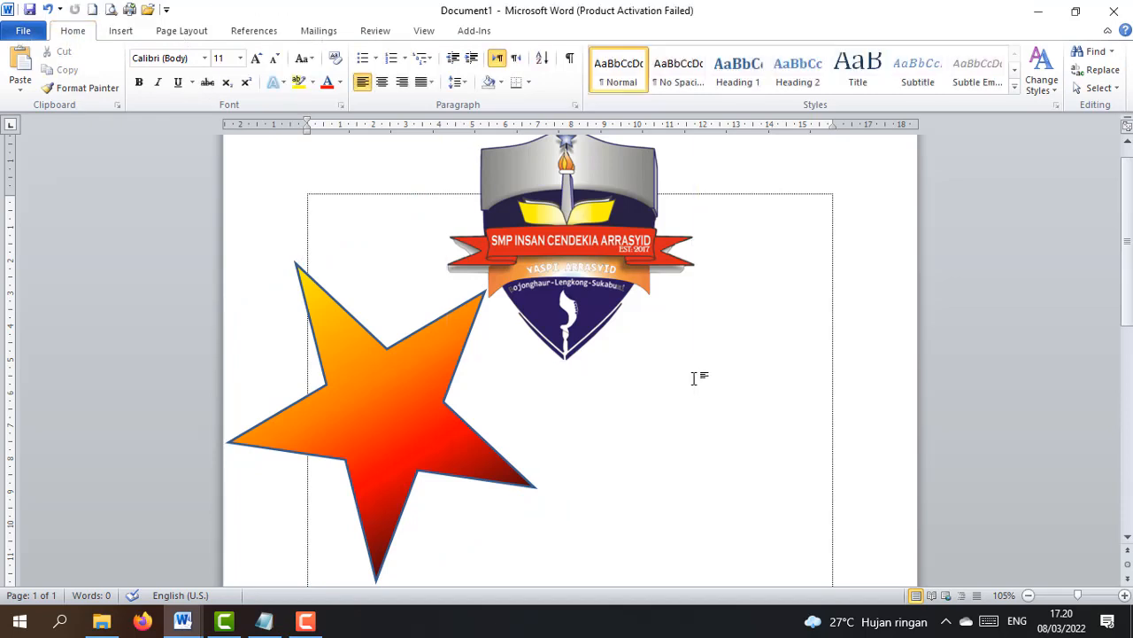
- Draw a plus sign about 3.3 x 3.2 cm to the right of the logo and give it the solid black shape style
{"action": "left_click", "coordinate": [118, 33]}
{"action": "left_click", "coordinate": [244, 69]}
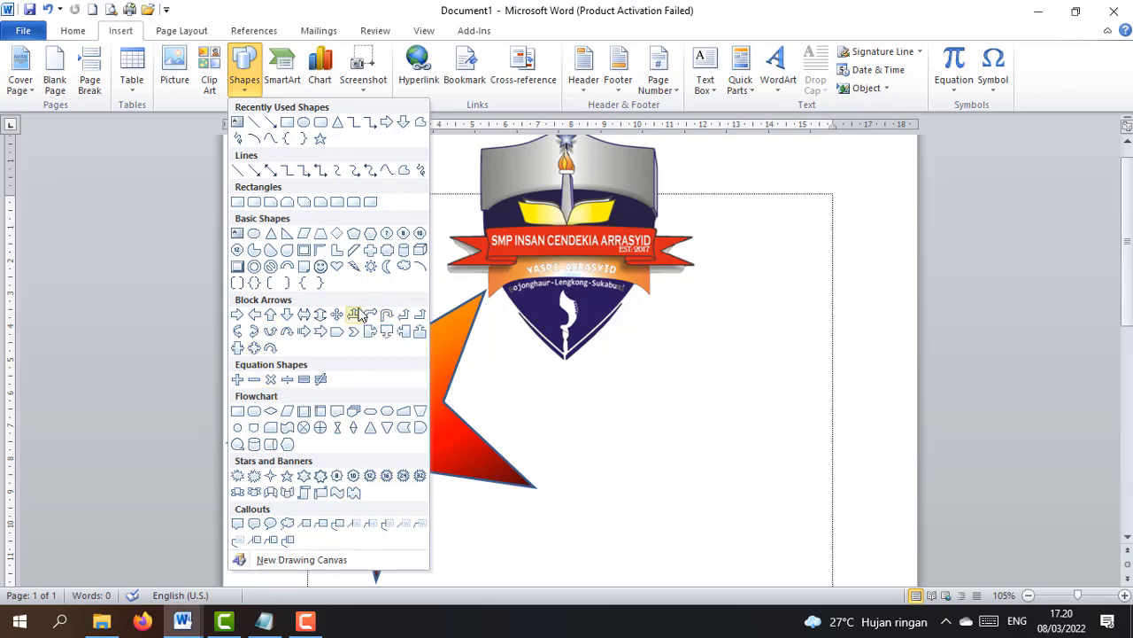
{"action": "left_click", "coordinate": [237, 379]}
{"action": "mouse_move", "coordinate": [740, 285]}
{"action": "left_mouse_down"}
{"action": "mouse_move", "coordinate": [759, 324]}
{"action": "mouse_move", "coordinate": [832, 379]}
{"action": "left_mouse_up"}
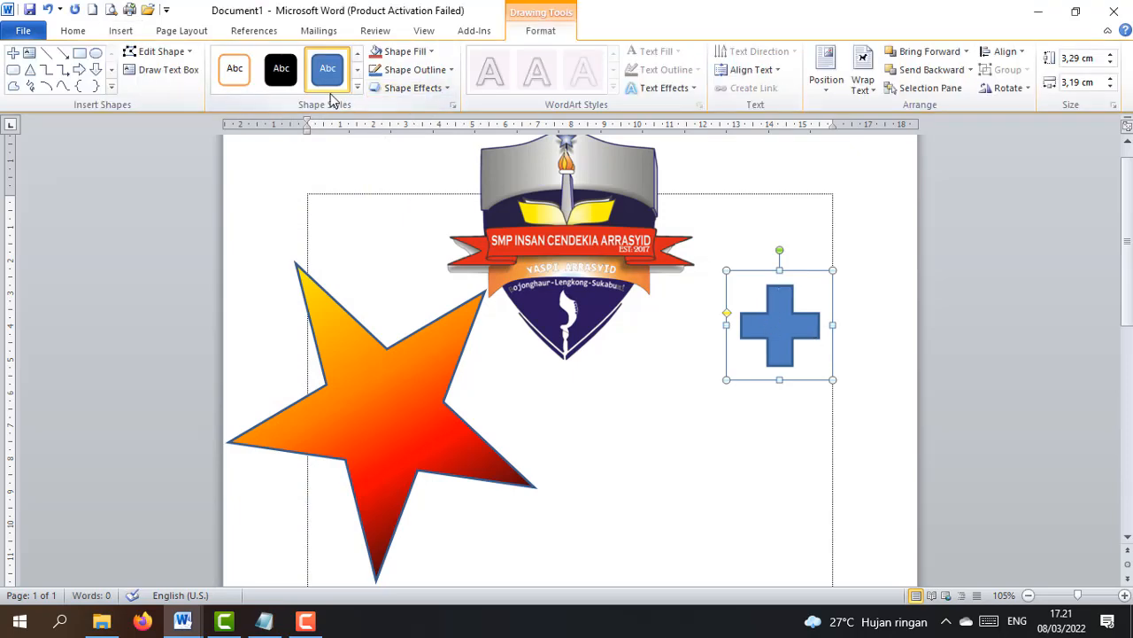
{"action": "left_click", "coordinate": [278, 73]}
{"action": "left_click", "coordinate": [804, 417]}
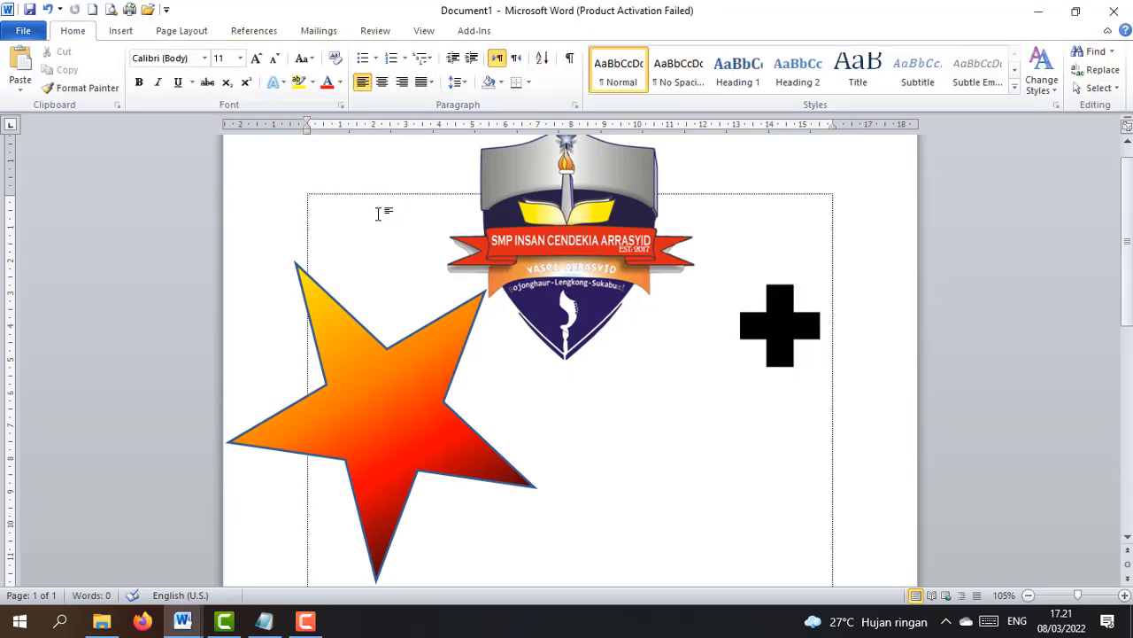
- Draw a division sign about 3.75 cm high by 2.74 cm wide at the page's right edge and tilt it anticlockwise
{"action": "left_click", "coordinate": [121, 31]}
{"action": "left_click", "coordinate": [243, 71]}
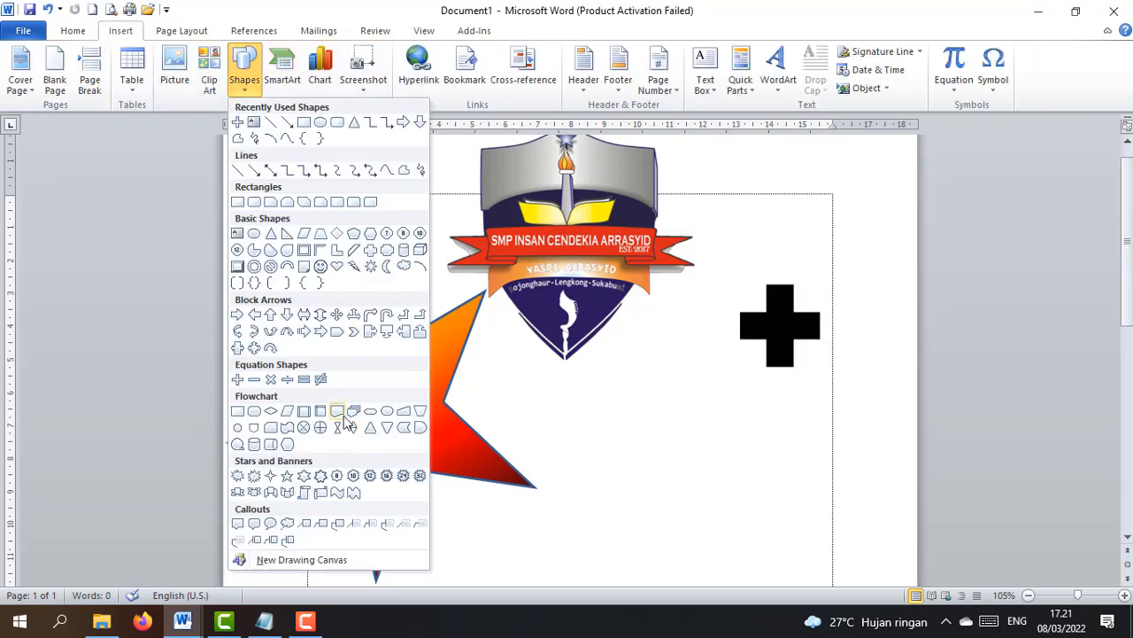
{"action": "left_click", "coordinate": [288, 378]}
{"action": "mouse_move", "coordinate": [824, 230]}
{"action": "left_mouse_down"}
{"action": "mouse_move", "coordinate": [913, 367]}
{"action": "mouse_move", "coordinate": [915, 352]}
{"action": "left_mouse_up"}
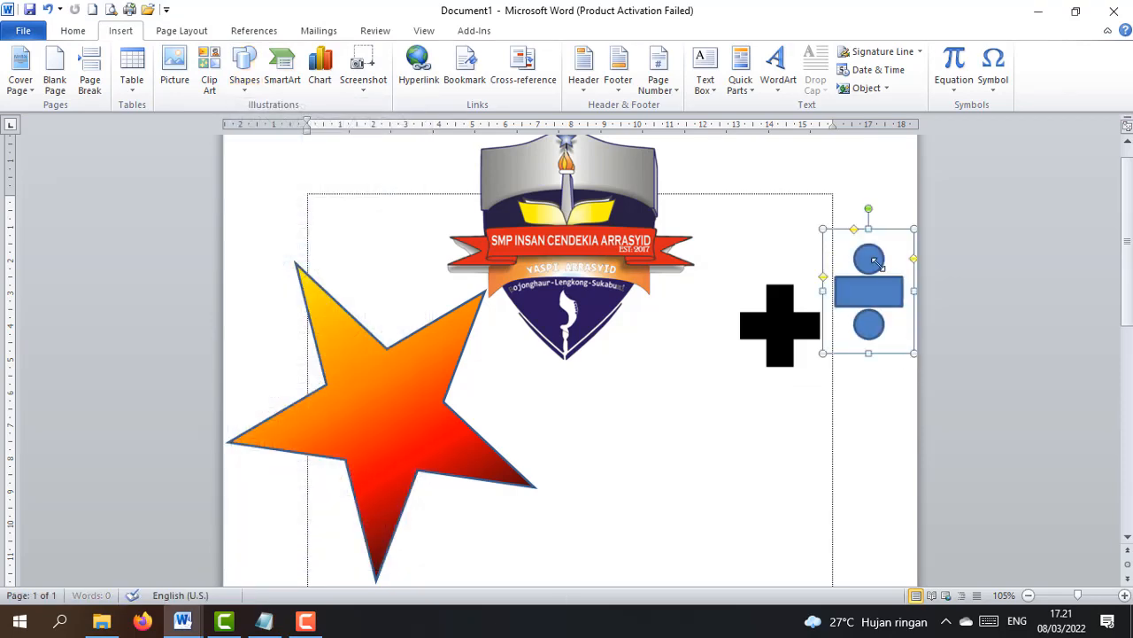
{"action": "left_click_drag", "start_coordinate": [870, 208], "coordinate": [839, 214]}
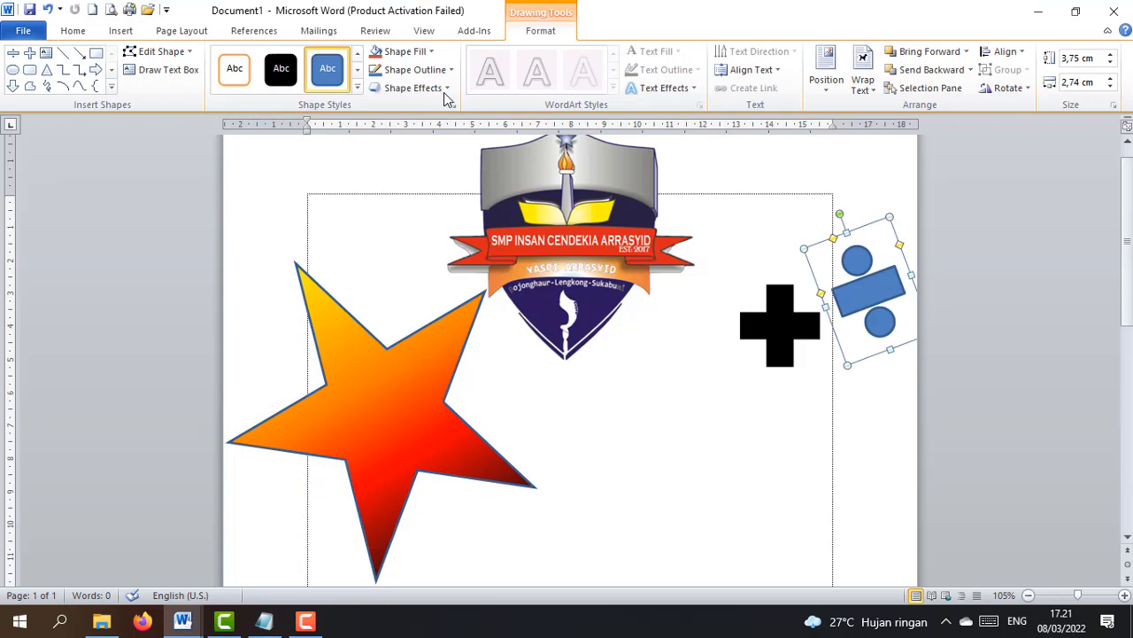
- Give the division sign the red shape style with a white outline and deselect it
{"action": "left_click", "coordinate": [357, 87]}
{"action": "left_click", "coordinate": [326, 159]}
{"action": "left_click", "coordinate": [804, 457]}
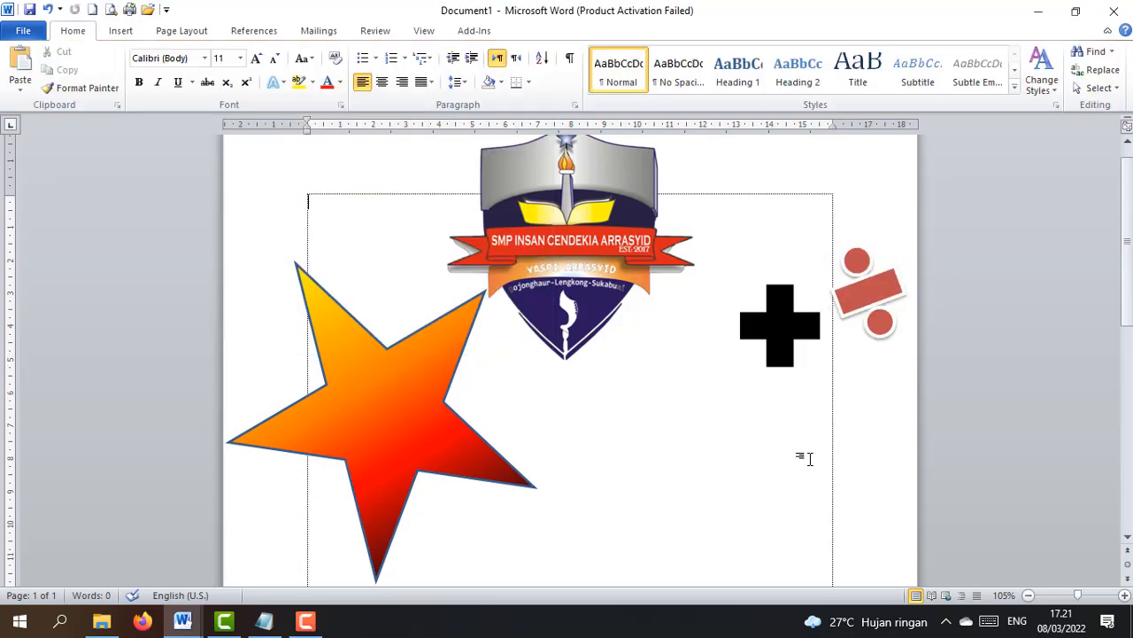
- Check the exam instructions document for the WordArt requirement and return to the start of the poster page
{"action": "key", "text": "alt+Tab"}
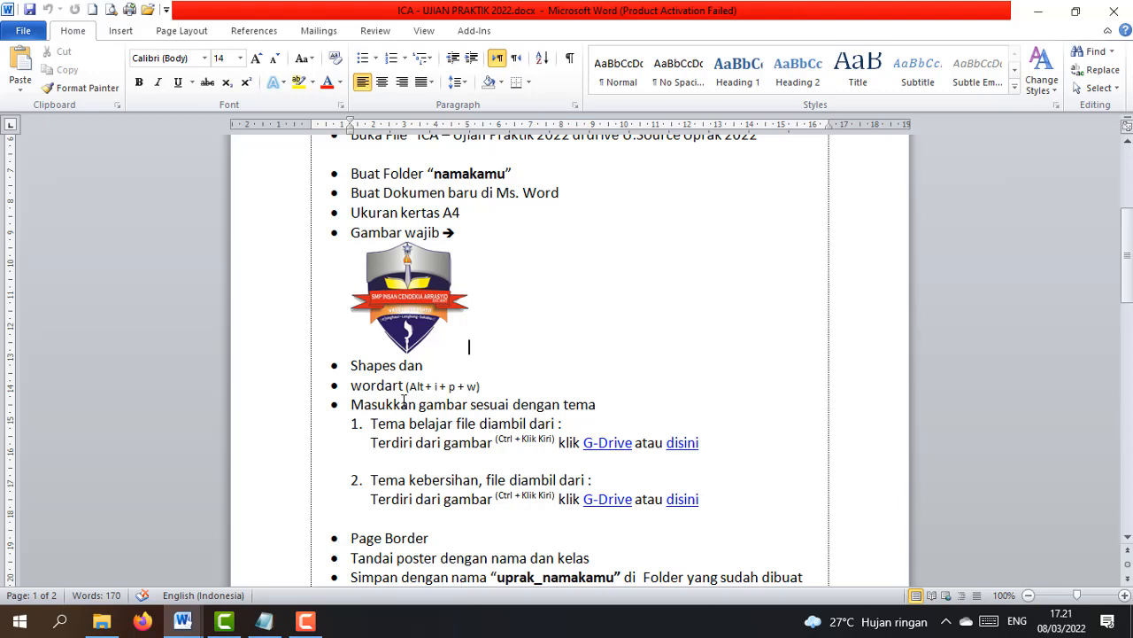
{"action": "key", "text": "alt+Tab"}
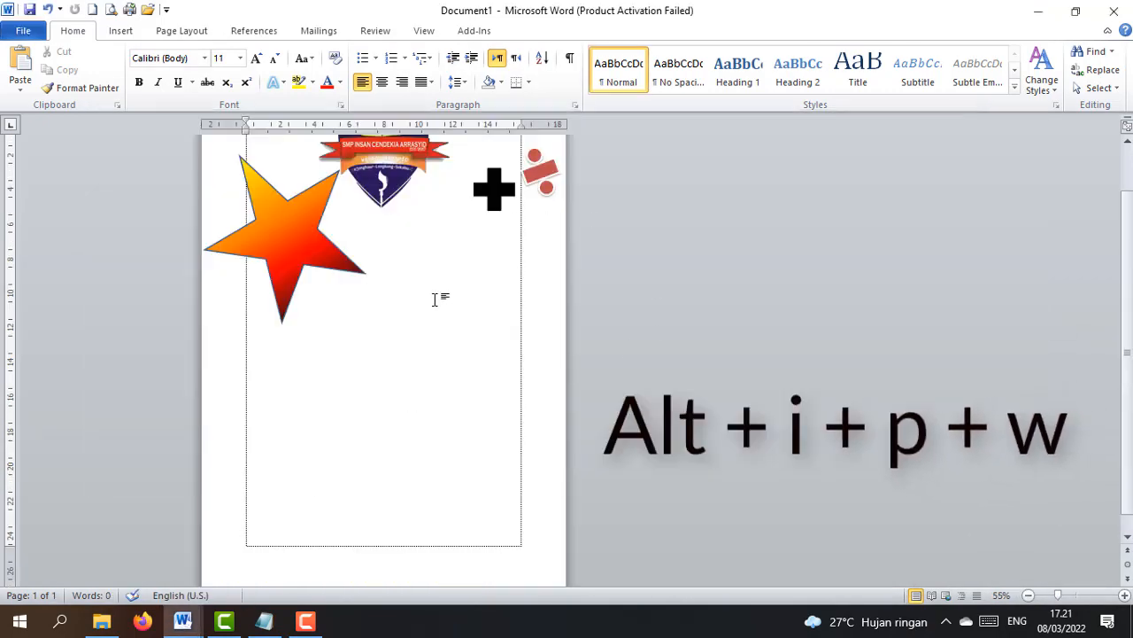
{"action": "scroll", "coordinate": [406, 268], "scroll_direction": "up", "scroll_amount": 1}
{"action": "scroll", "coordinate": [448, 337], "scroll_direction": "up", "scroll_amount": 2}
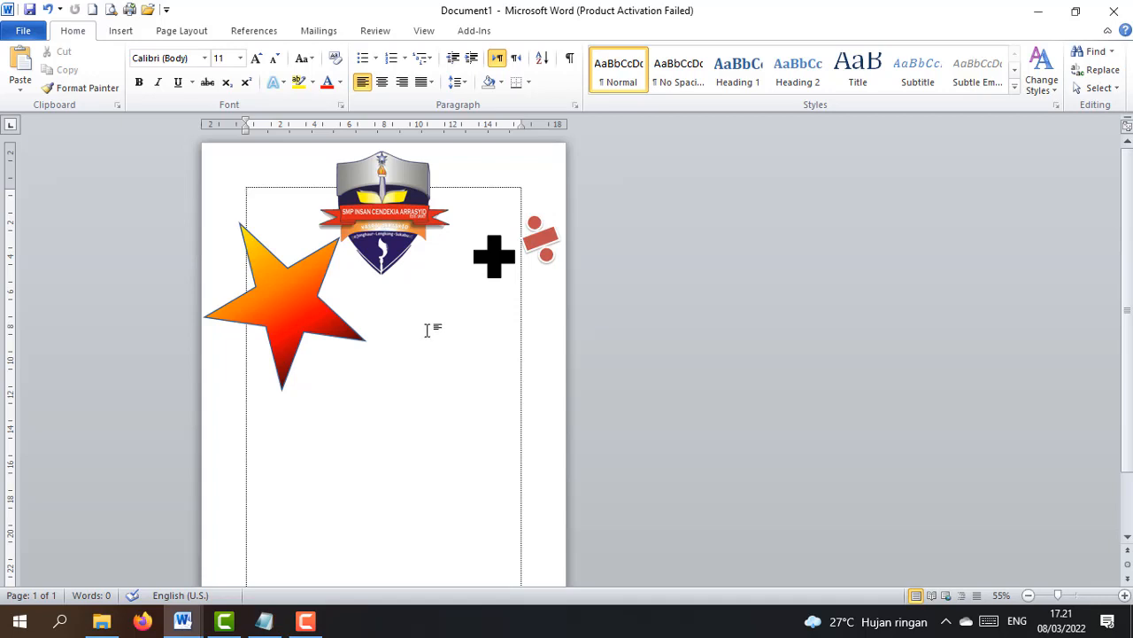
{"action": "left_click", "coordinate": [122, 32]}
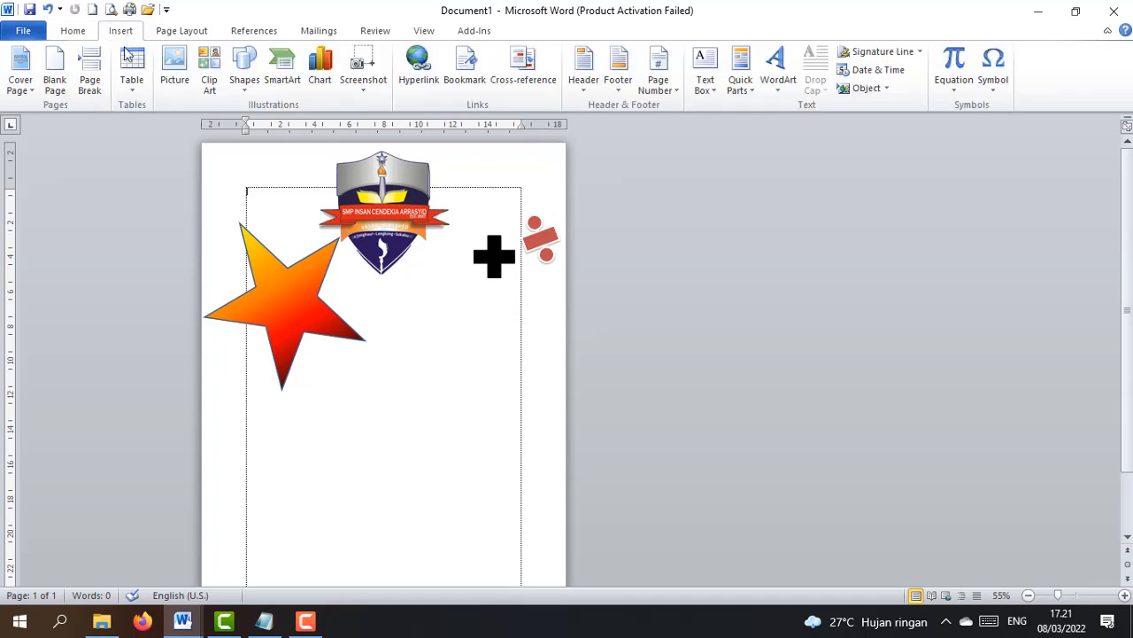
{"action": "left_click", "coordinate": [795, 82]}
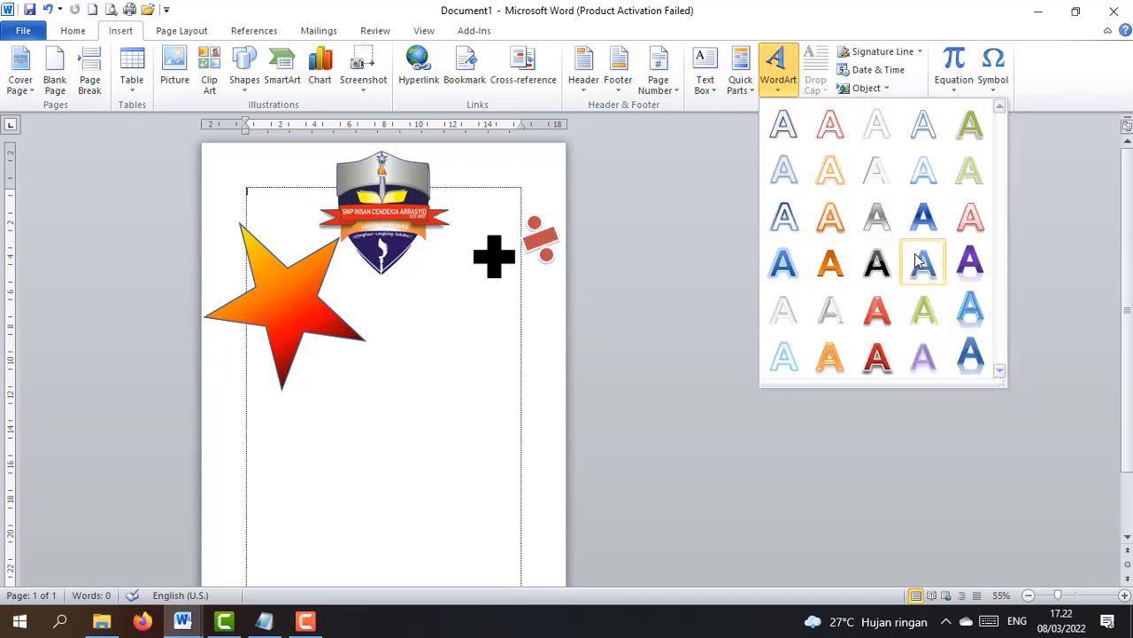
{"action": "left_click", "coordinate": [773, 88]}
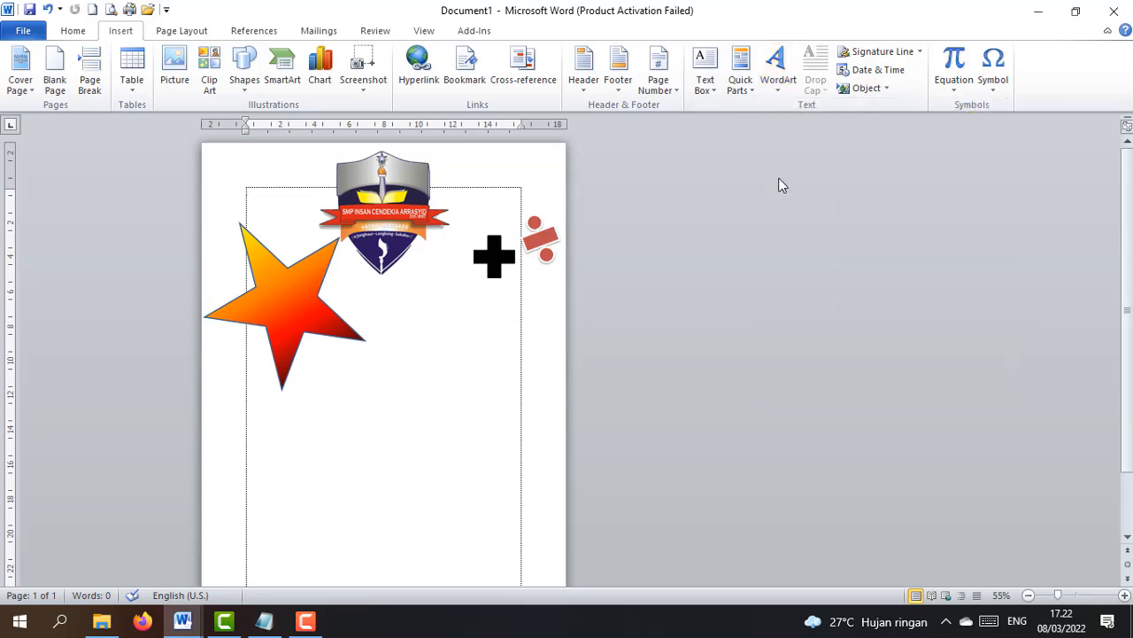
- Start a classic WordArt in the rainbow style with a slanted shadow, keeping the poster visible beside the text entry dialog
{"action": "key", "text": "alt+i"}
{"action": "key", "text": "p"}
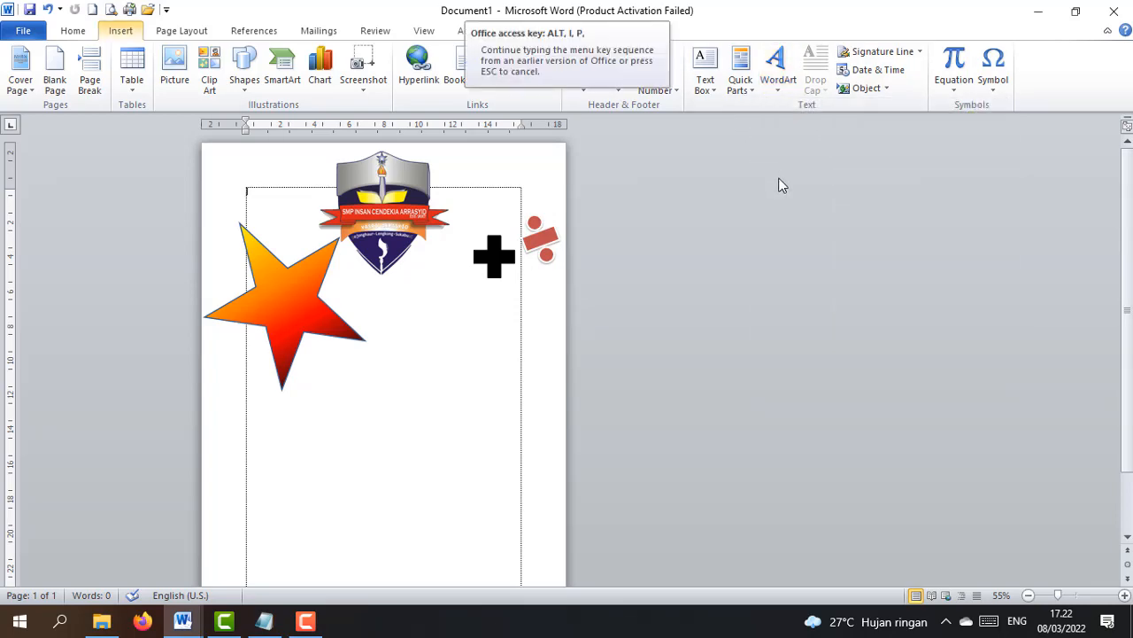
{"action": "key", "text": "w"}
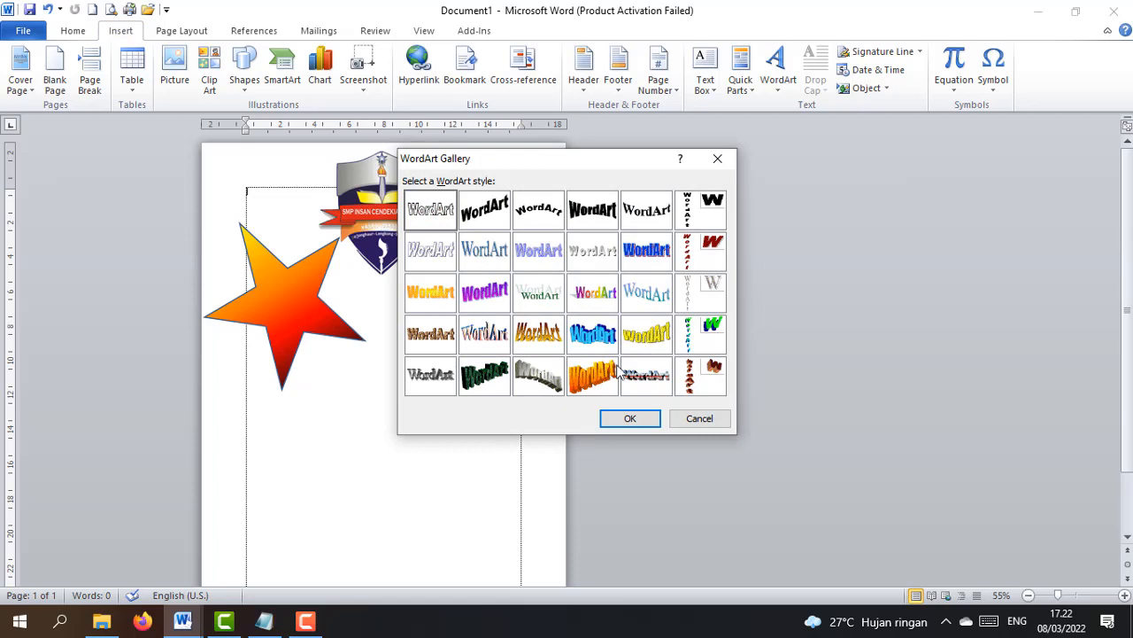
{"action": "left_click", "coordinate": [595, 300]}
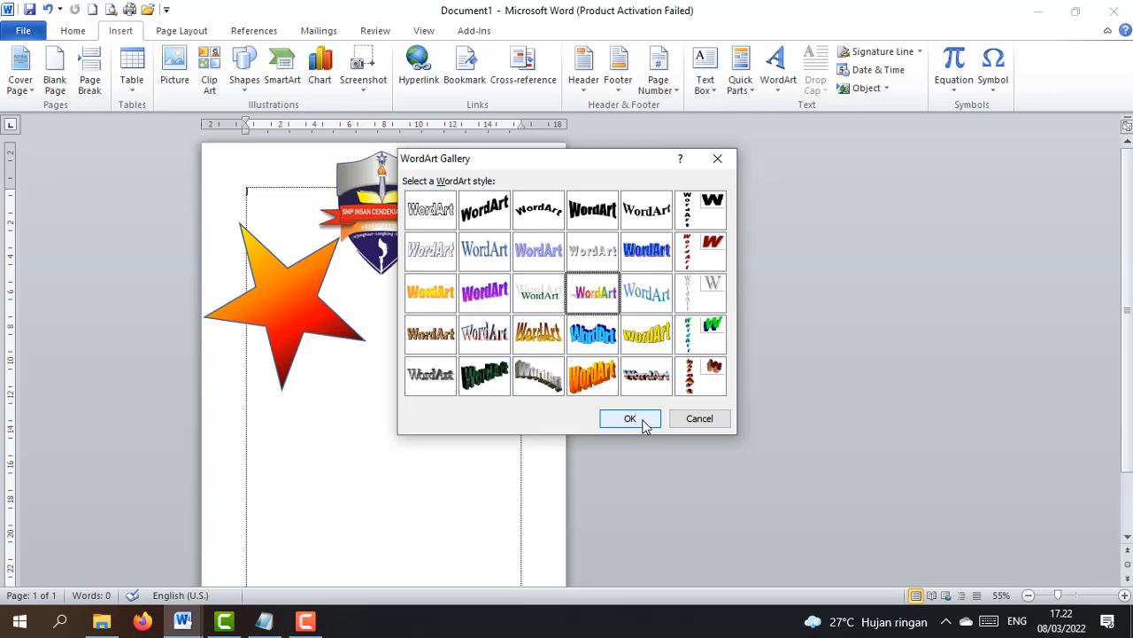
{"action": "left_click", "coordinate": [645, 426]}
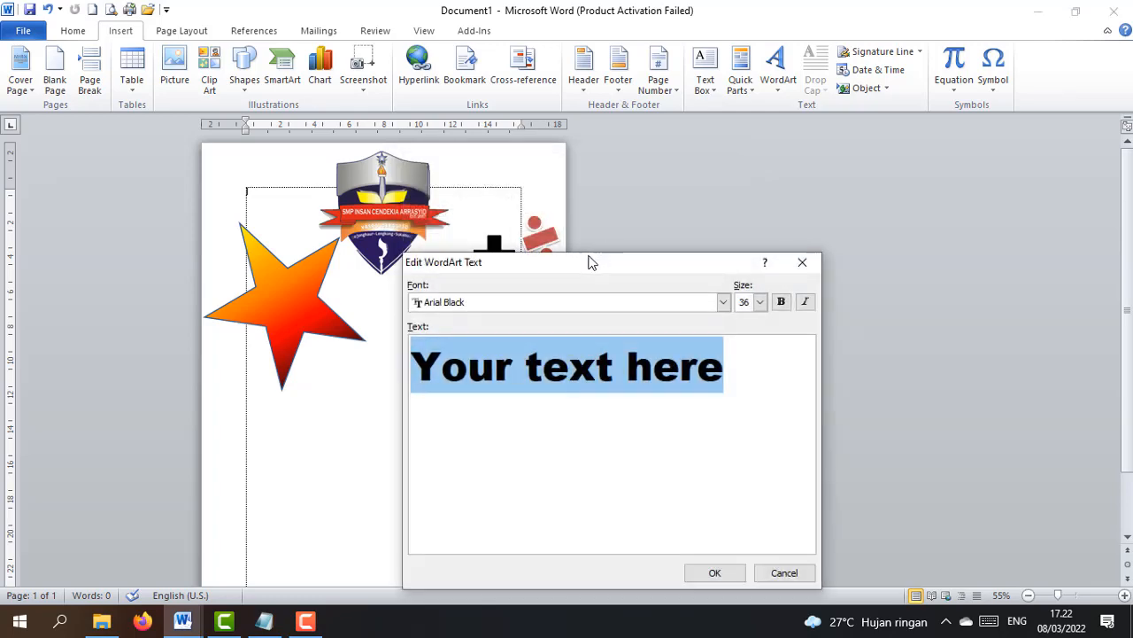
{"action": "left_click_drag", "start_coordinate": [591, 262], "coordinate": [732, 161]}
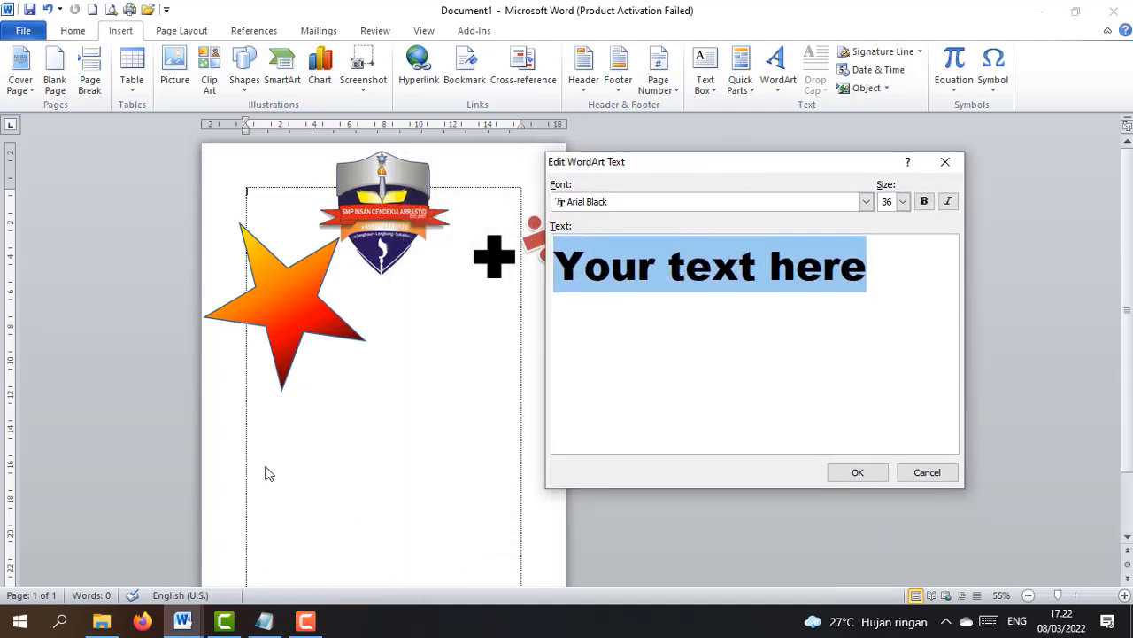
- View the sample poster contoh.jpg from the Source UPRAK 2022 drive to read its slogan, and return to the poster document
{"action": "left_click", "coordinate": [102, 621]}
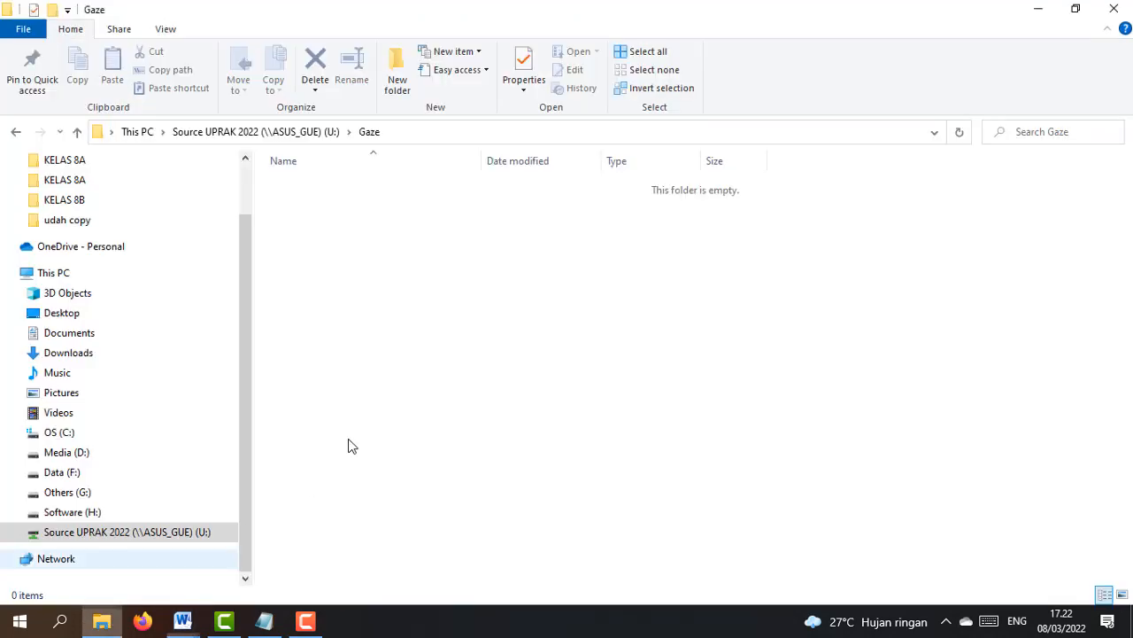
{"action": "left_click", "coordinate": [257, 132]}
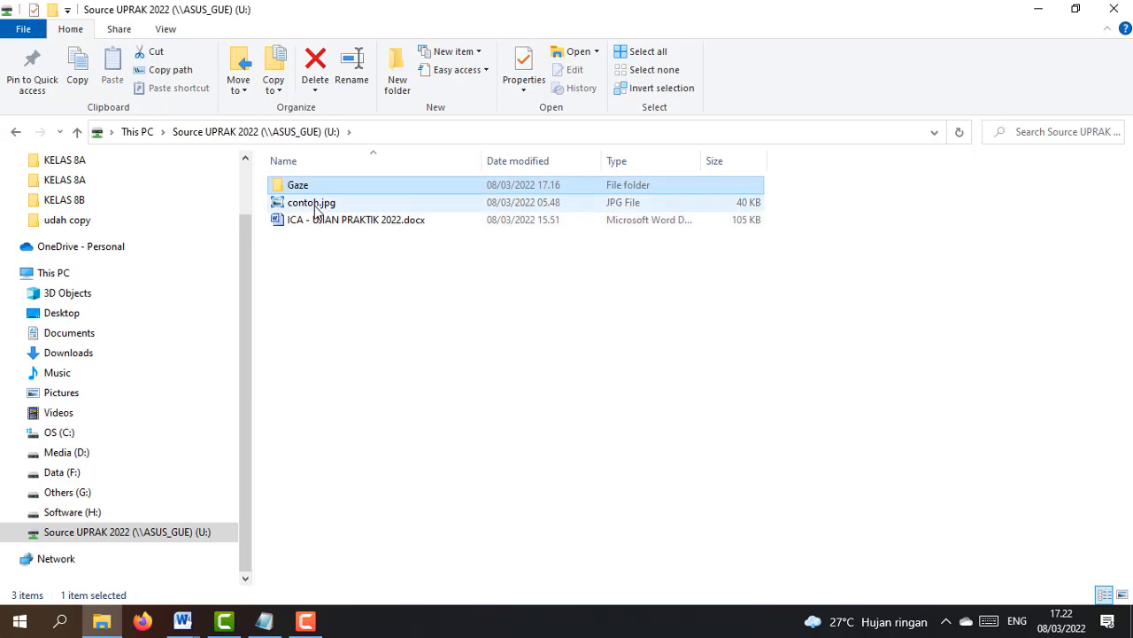
{"action": "double_click", "coordinate": [311, 203]}
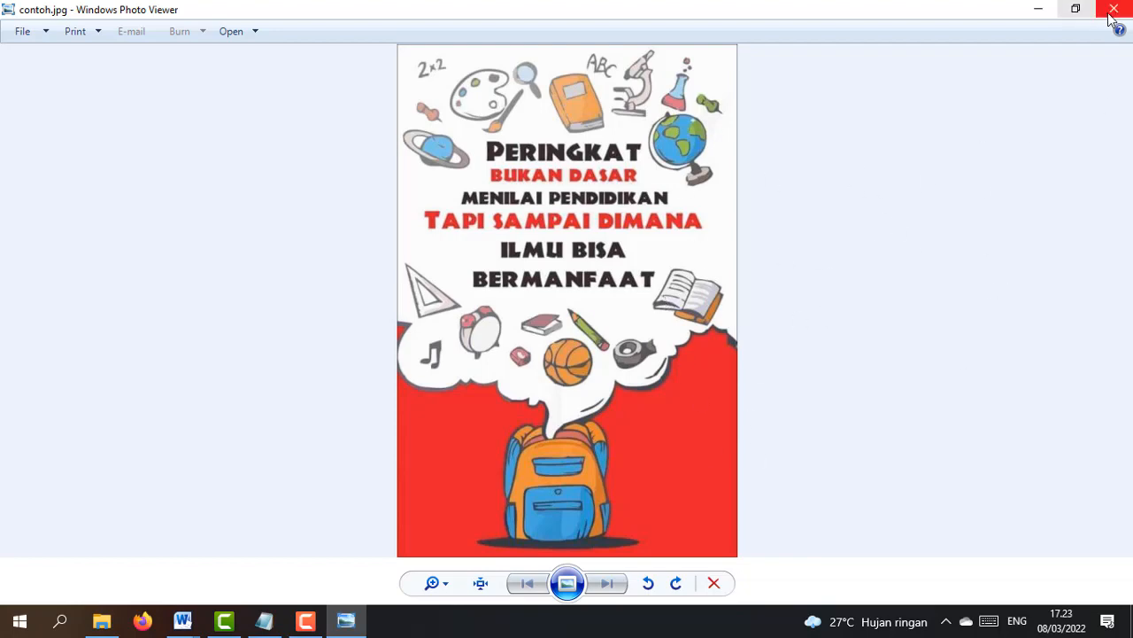
{"action": "left_click", "coordinate": [1039, 11]}
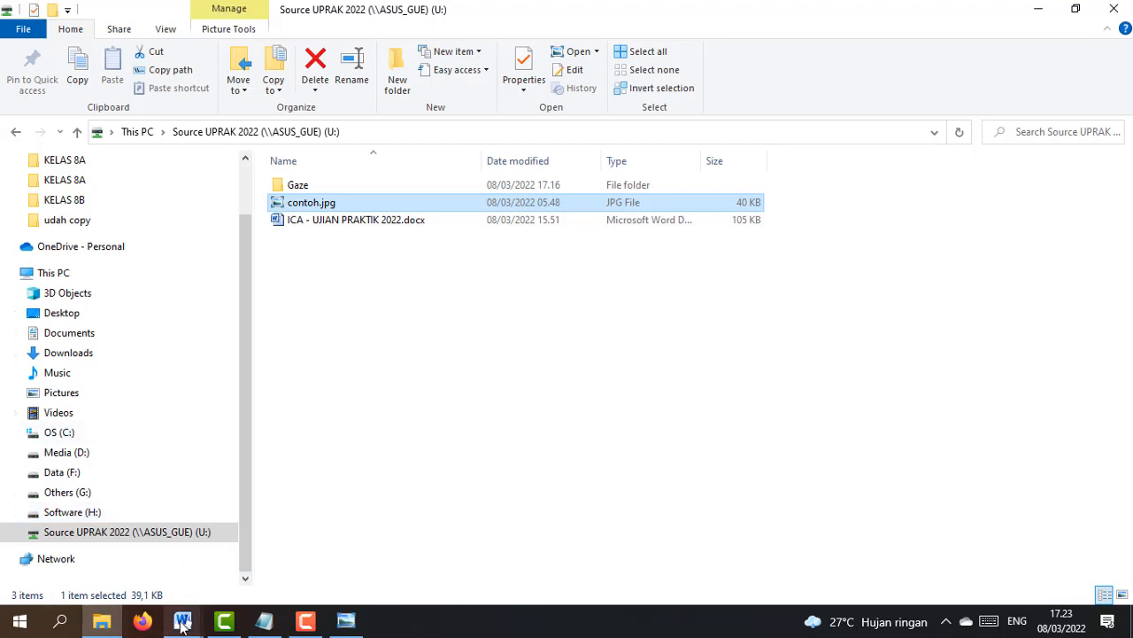
{"action": "mouse_move", "coordinate": [182, 623]}
{"action": "left_click", "coordinate": [254, 563]}
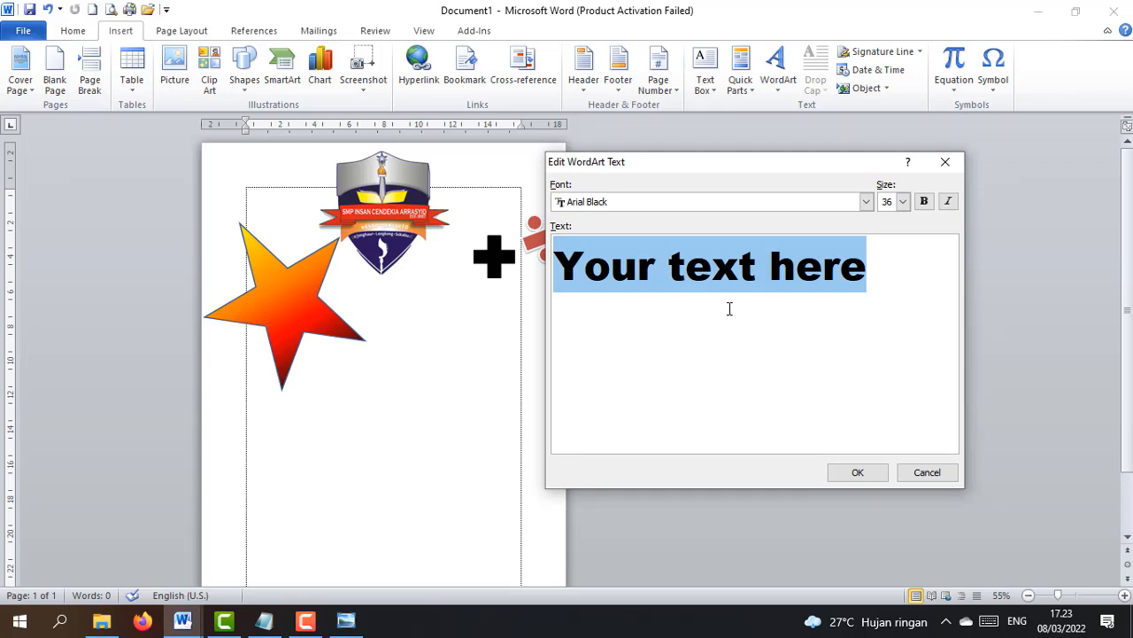
- Enter "Peringkat" as the WordArt text and enlarge the WordArt to about 3.5 cm high by 10.69 cm wide
{"action": "type", "text": "Peringkat"}
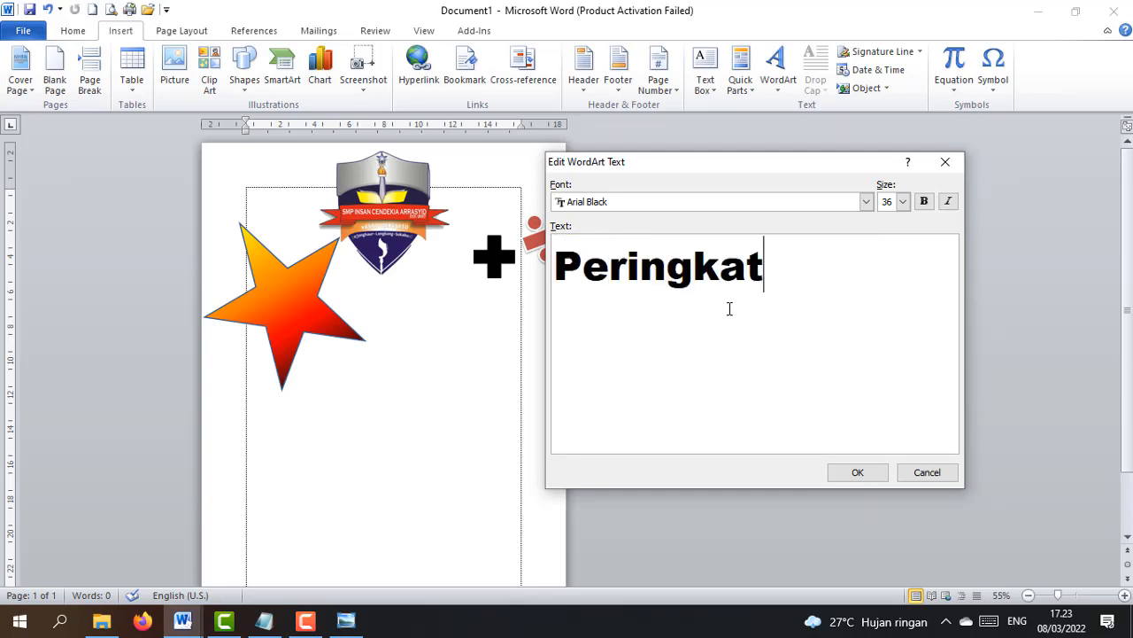
{"action": "left_click", "coordinate": [858, 472]}
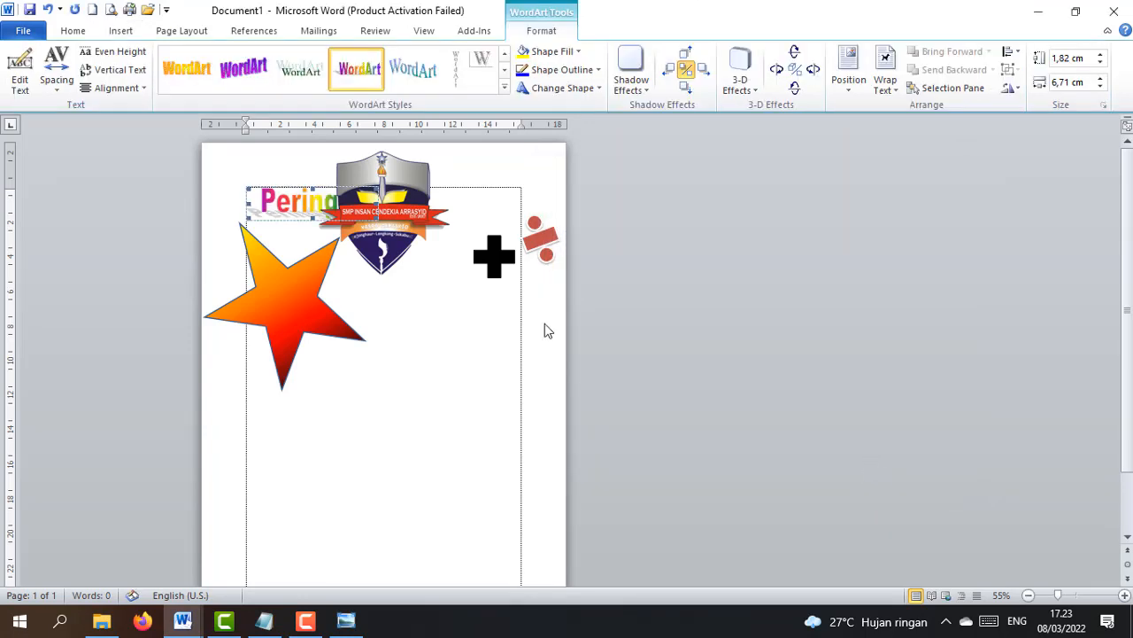
{"action": "left_click_drag", "start_coordinate": [379, 219], "coordinate": [447, 248]}
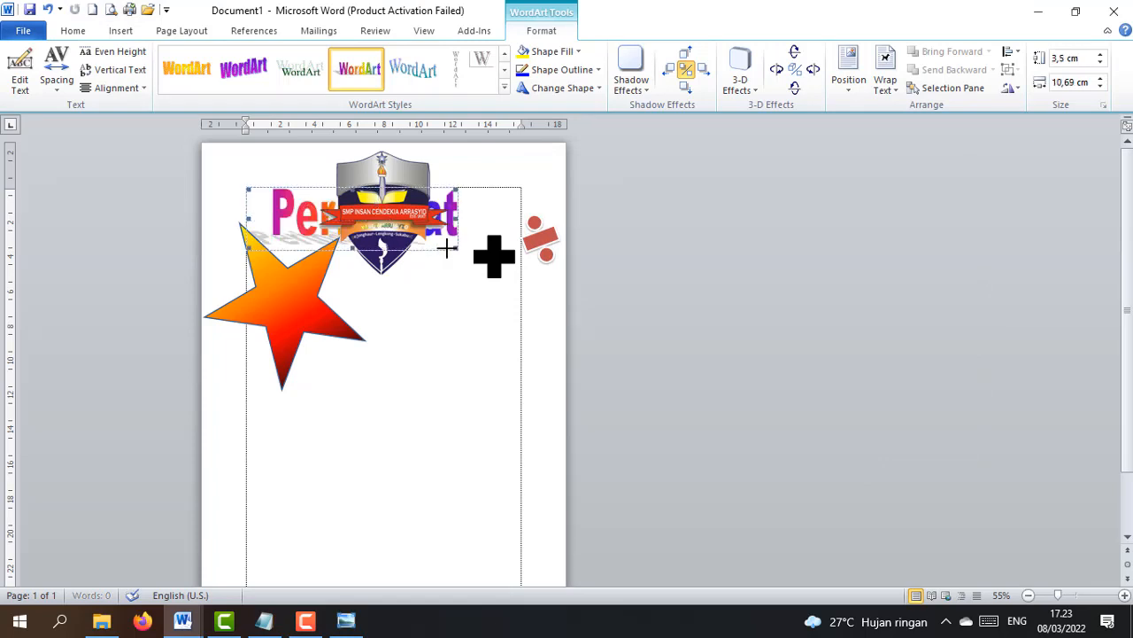
- Set the WordArt's wrapping to In Front of Text, enlarge it to about 4.17 x 14.71 cm and place it just below the logo
{"action": "left_click", "coordinate": [887, 81]}
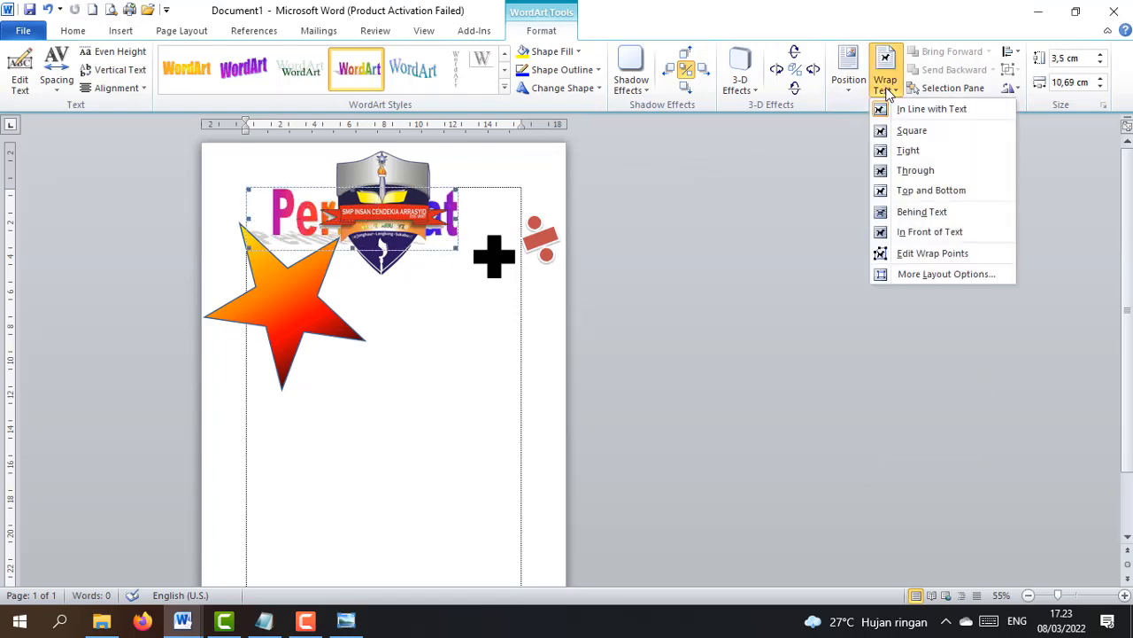
{"action": "left_click", "coordinate": [927, 232]}
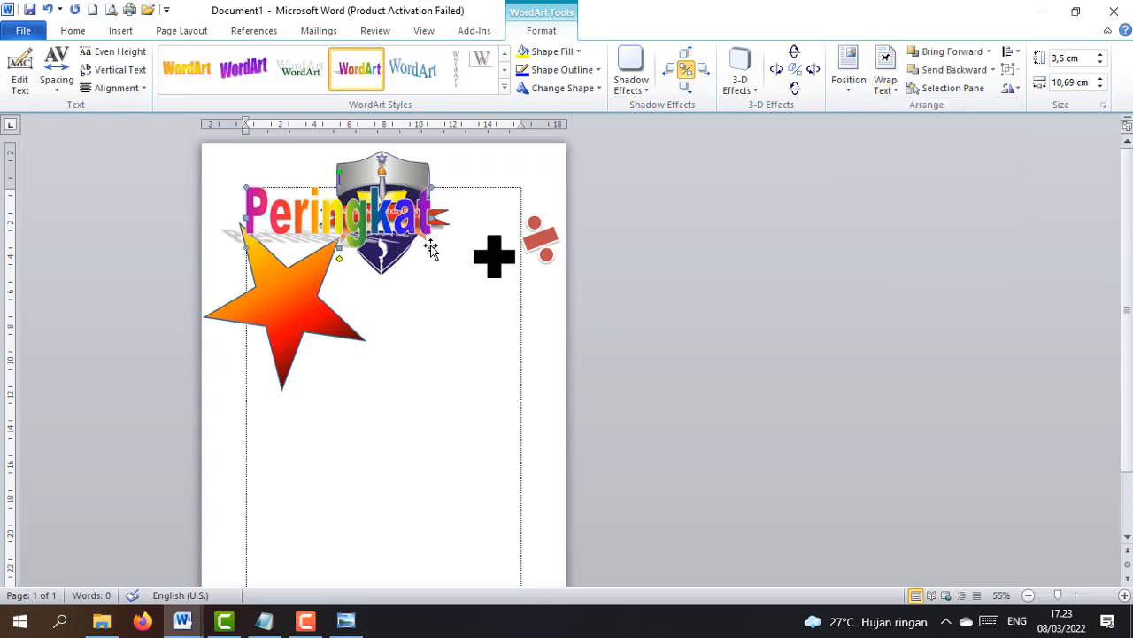
{"action": "left_click_drag", "start_coordinate": [471, 258], "coordinate": [474, 259]}
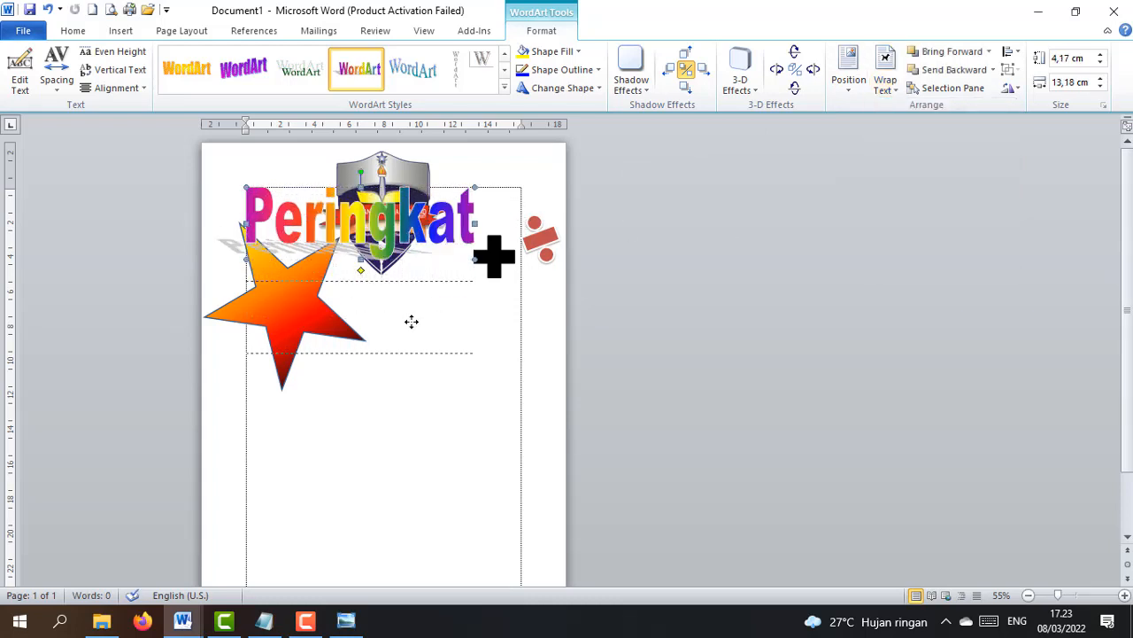
{"action": "left_click_drag", "start_coordinate": [411, 322], "coordinate": [412, 321]}
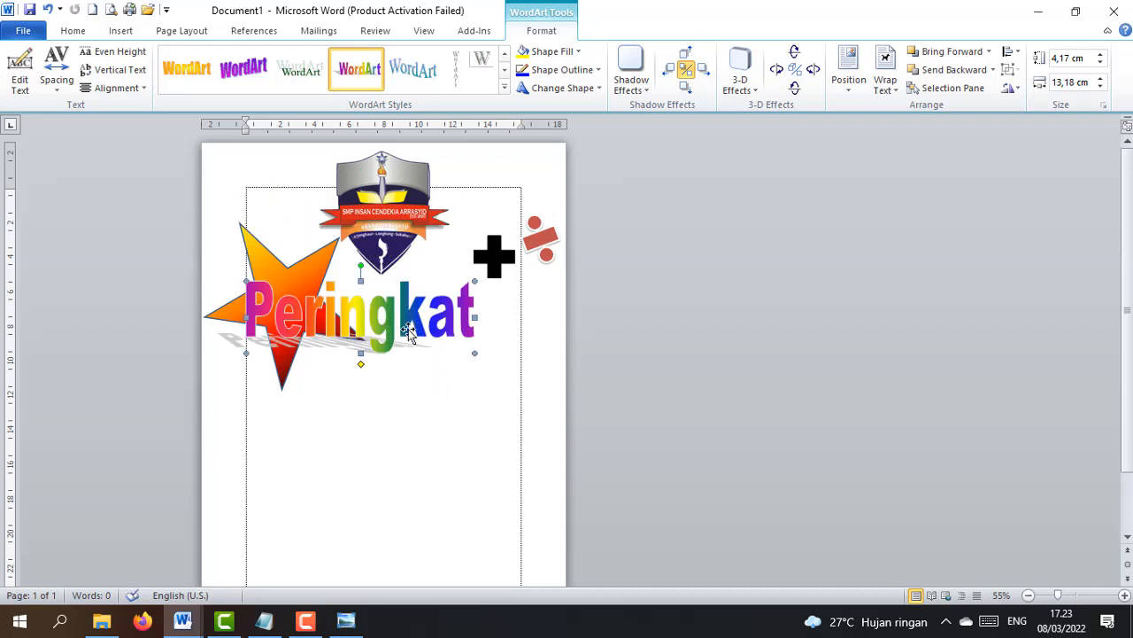
{"action": "left_click_drag", "start_coordinate": [476, 318], "coordinate": [501, 317]}
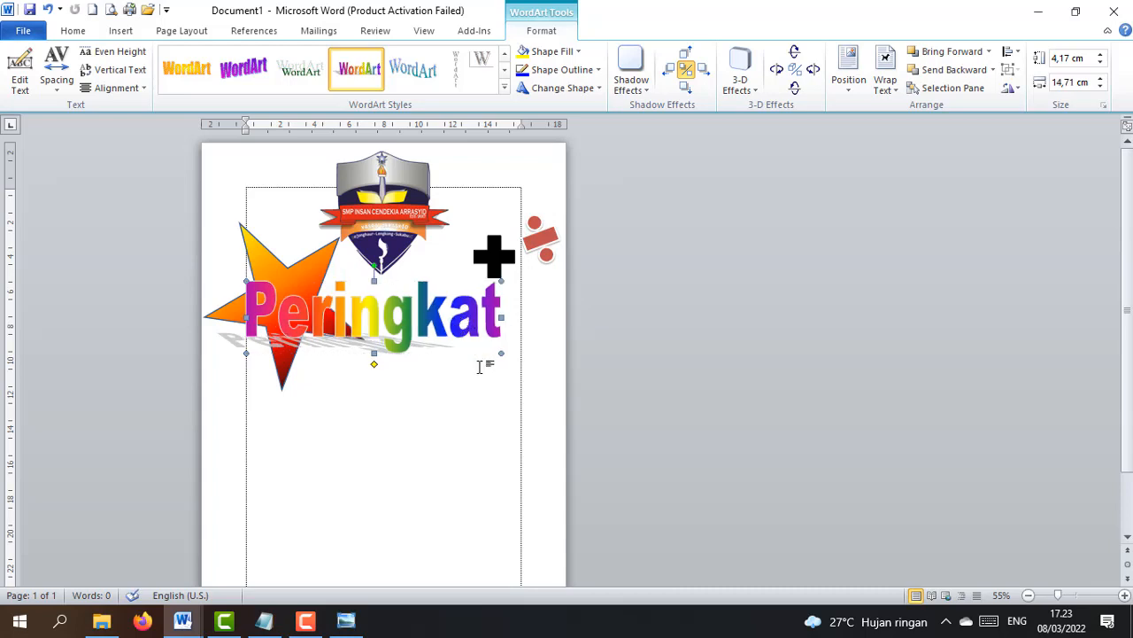
- Add the line "Bukan dasar menilai Pendidikan" at the page's left margin below the "Peringkat" WordArt
{"action": "left_click", "coordinate": [456, 398]}
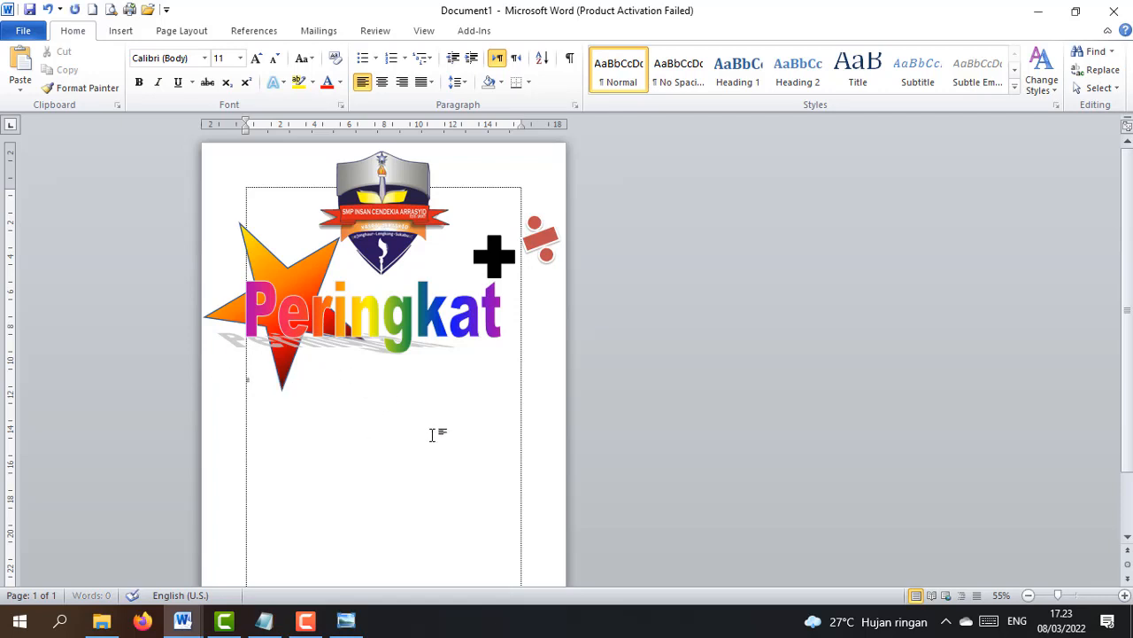
{"action": "type", "text": "Bukand"}
{"action": "type", "text": "asar seni"}
{"action": "type", "text": "ma"}
{"action": "type", "text": "i P"}
{"action": "type", "text": "endidikan"}
{"action": "scroll", "coordinate": [403, 460], "scroll_direction": "up", "scroll_amount": 5, "text": "ctrl"}
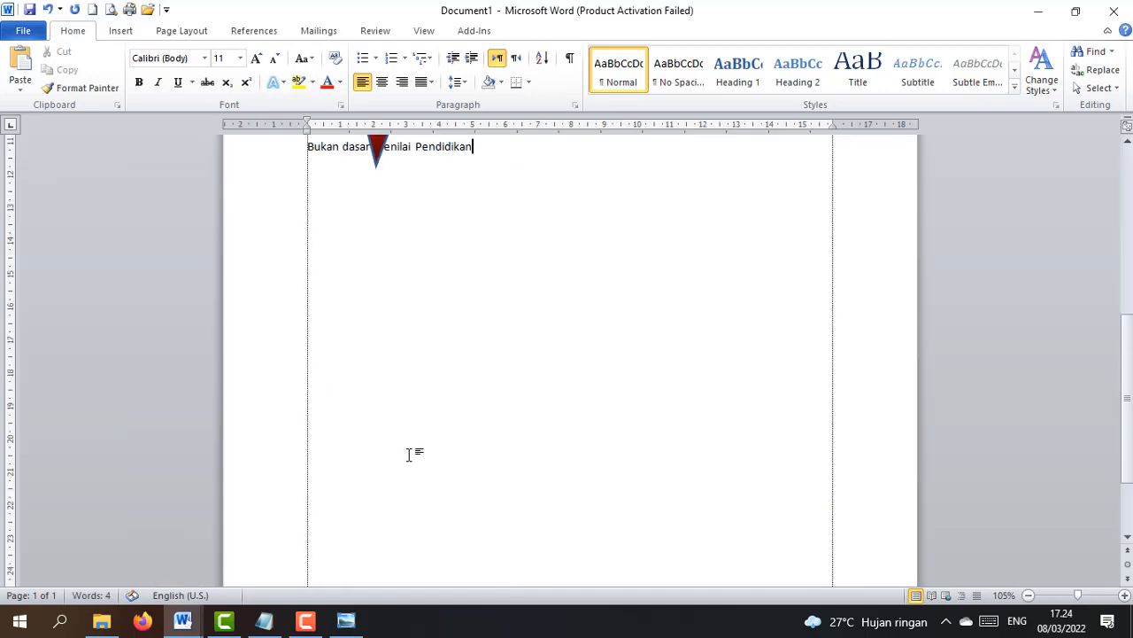
- Increase the font size of the whole line "Bukan dasar menilai Pendidikan" to 45
{"action": "left_click", "coordinate": [284, 148]}
{"action": "scroll", "coordinate": [435, 268], "scroll_direction": "up", "scroll_amount": 3}
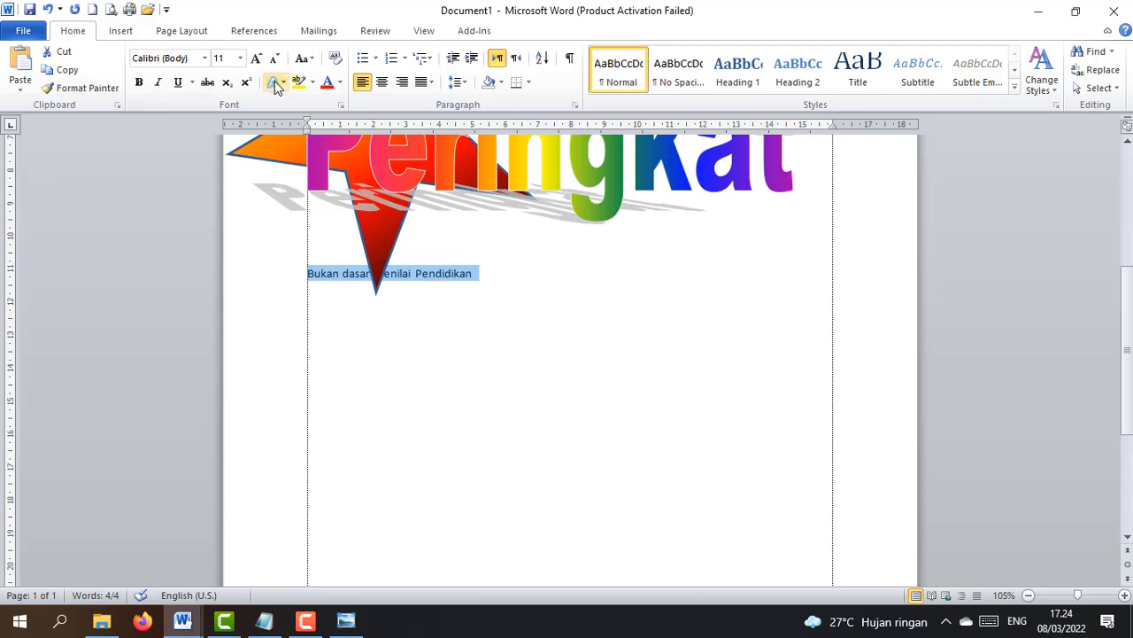
{"action": "left_click", "coordinate": [240, 59]}
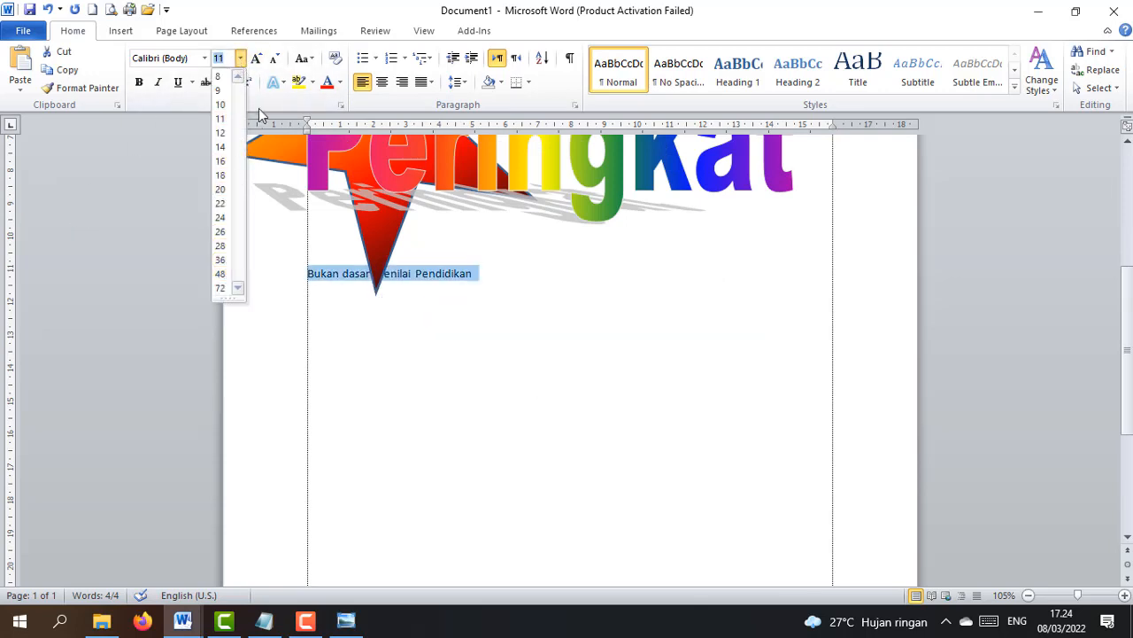
{"action": "left_click", "coordinate": [258, 59]}
{"action": "left_click", "coordinate": [258, 60]}
{"action": "left_click", "coordinate": [257, 59]}
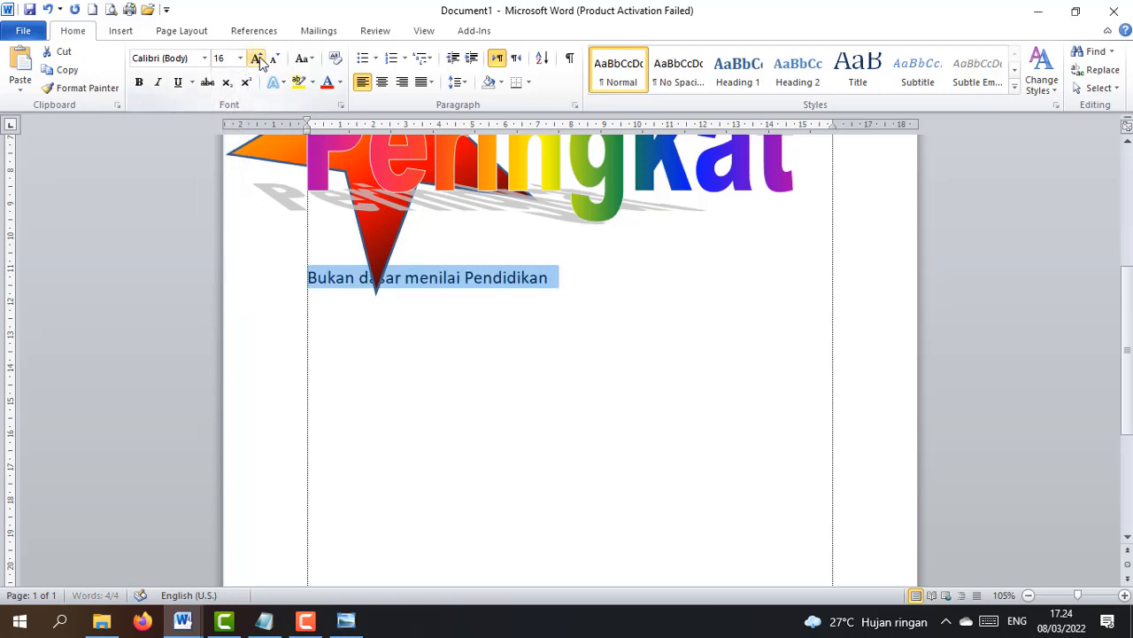
{"action": "left_click", "coordinate": [258, 59]}
{"action": "left_click", "coordinate": [258, 59]}
{"action": "left_click", "coordinate": [258, 59]}
{"action": "left_click", "coordinate": [258, 60]}
{"action": "left_click", "coordinate": [257, 60]}
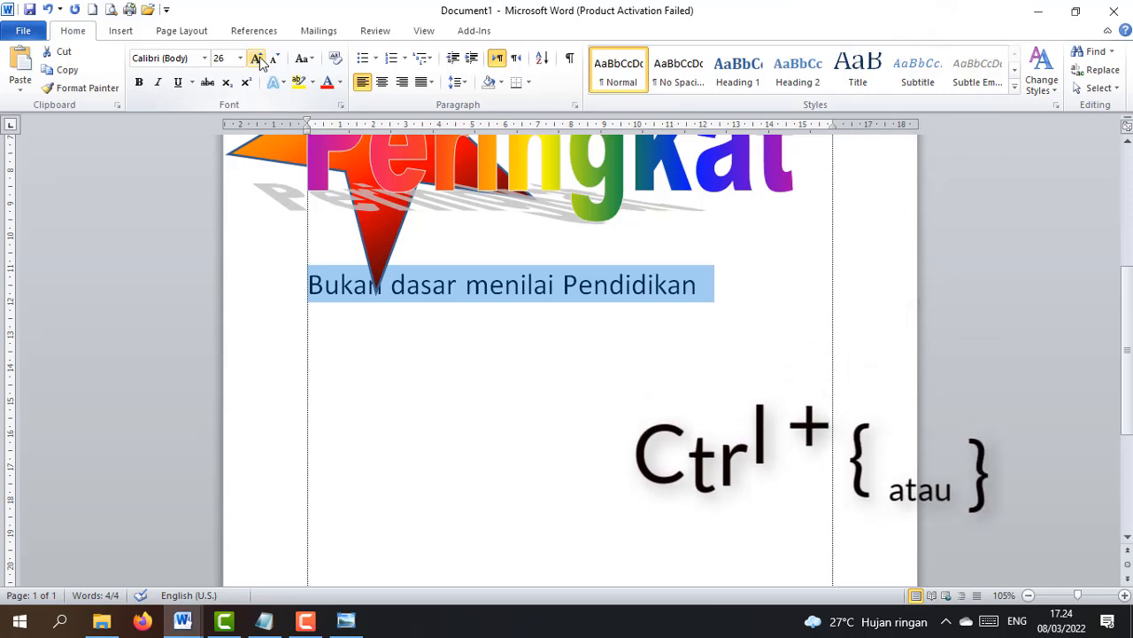
{"action": "key", "text": "ctrl+bracketright"}
{"action": "key", "text": "ctrl+bracketright"}
{"action": "key", "text": "ctrl+bracketright"}
{"action": "key", "text": "ctrl+bracketright"}
{"action": "key", "text": "ctrl+bracketright"}
{"action": "key", "text": "ctrl+bracketright"}
{"action": "key", "text": "ctrl+bracketright"}
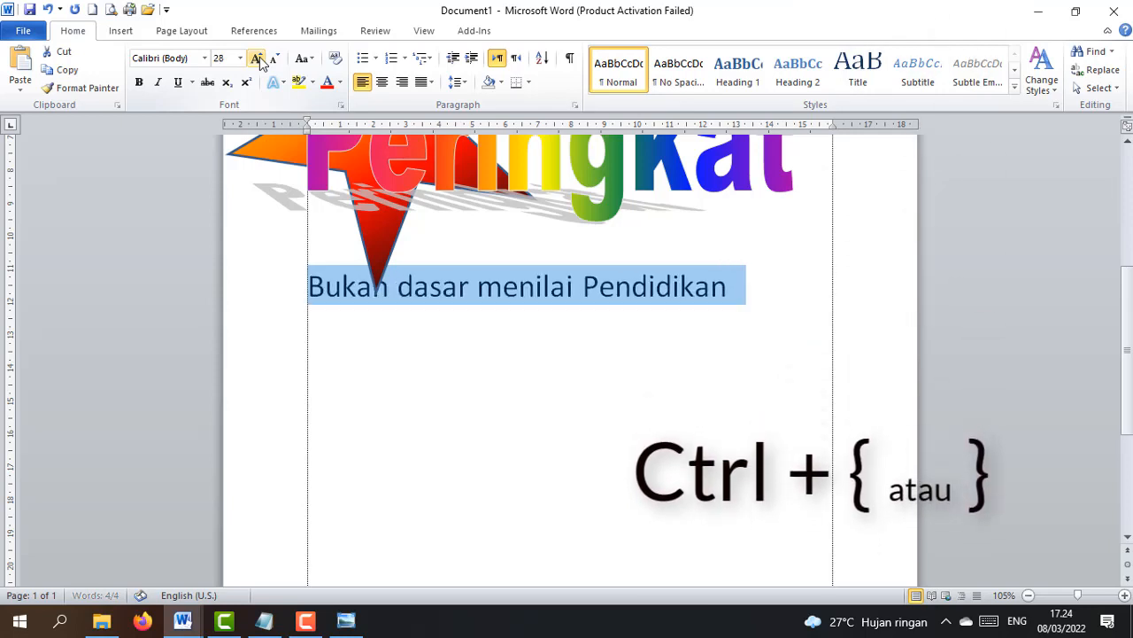
{"action": "key", "text": "ctrl+bracketleft"}
{"action": "key", "text": "ctrl+bracketleft"}
{"action": "key", "text": "ctrl+bracketleft"}
{"action": "key", "text": "ctrl+bracketleft"}
{"action": "key", "text": "ctrl+bracketleft"}
{"action": "key", "text": "ctrl+bracketleft"}
{"action": "key", "text": "ctrl+bracketleft"}
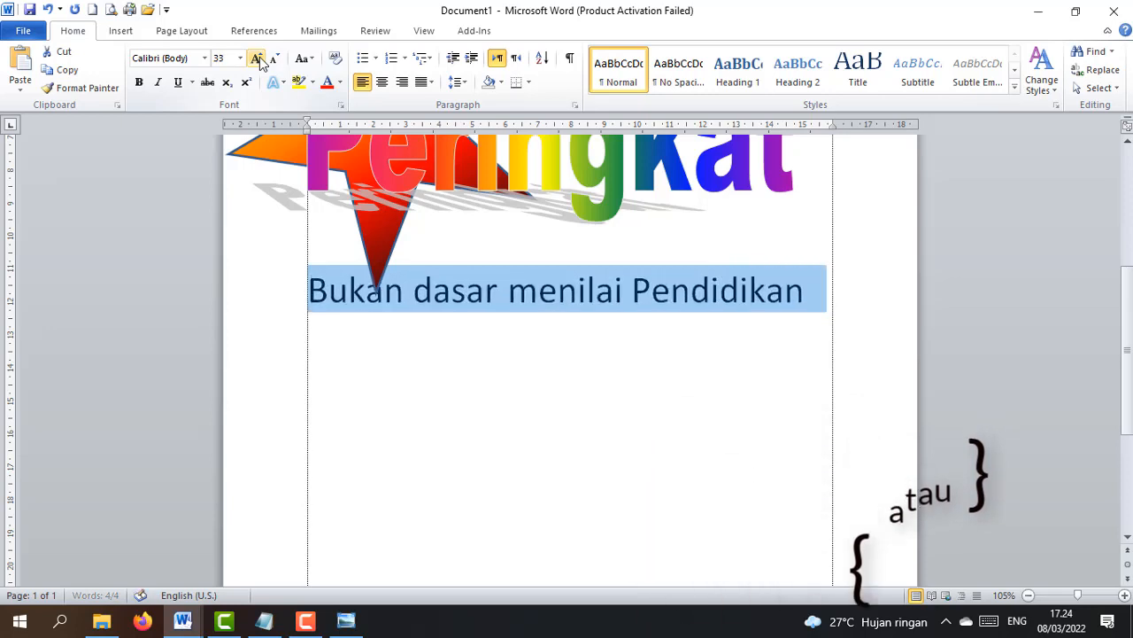
{"action": "key", "text": "ctrl+bracketright"}
{"action": "key", "text": "ctrl+bracketright"}
{"action": "key", "text": "ctrl+bracketright"}
{"action": "key", "text": "ctrl+bracketright"}
{"action": "key", "text": "ctrl+bracketright"}
{"action": "key", "text": "ctrl+bracketright"}
{"action": "key", "text": "ctrl+bracketright"}
{"action": "key", "text": "ctrl+bracketright"}
{"action": "key", "text": "ctrl+bracketright"}
{"action": "key", "text": "ctrl+bracketright"}
{"action": "key", "text": "ctrl+bracketright"}
{"action": "key", "text": "ctrl+bracketright"}
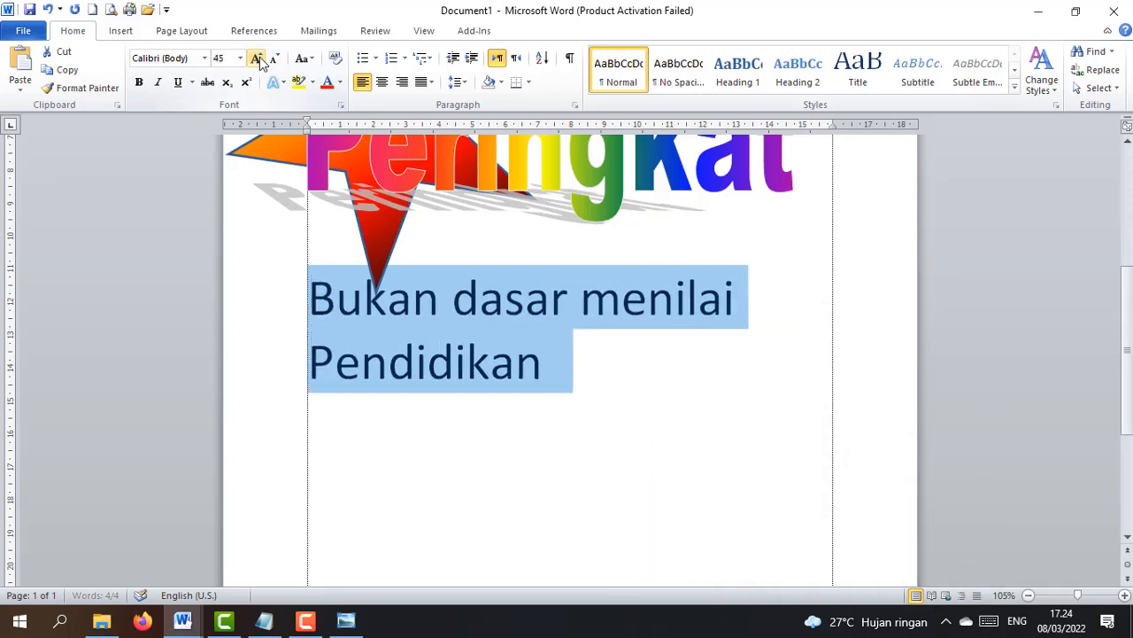
- Increase the font size of the word "Pendidikan" to 88
{"action": "left_click", "coordinate": [463, 398]}
{"action": "left_click", "coordinate": [272, 348]}
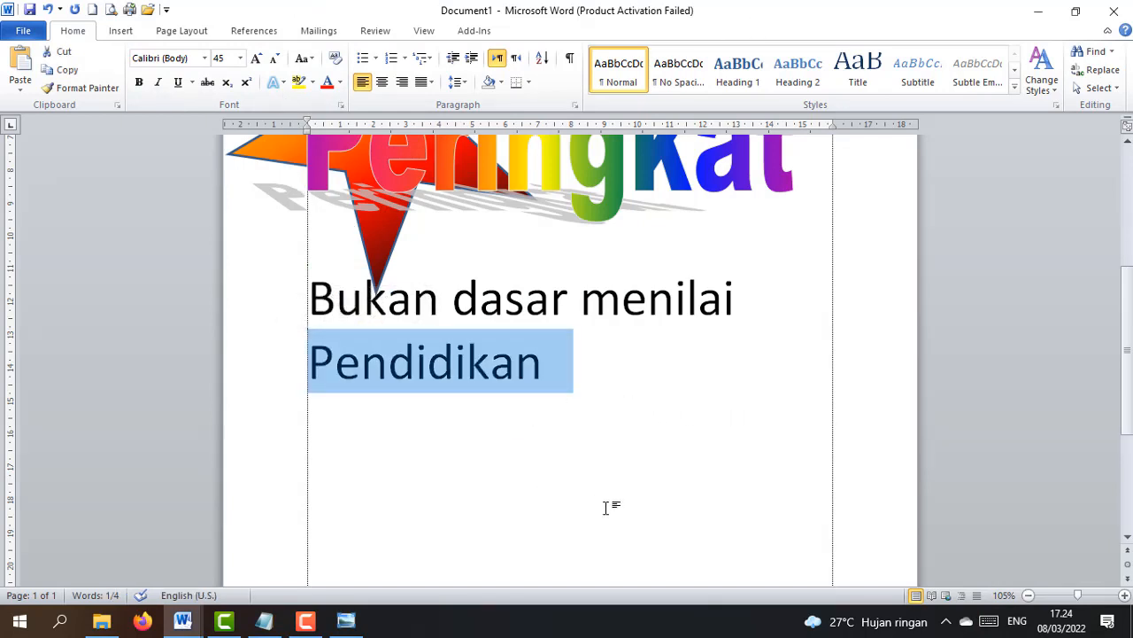
{"action": "key", "text": "ctrl+bracketright"}
{"action": "key", "text": "ctrl+bracketright"}
{"action": "key", "text": "ctrl+bracketright"}
{"action": "key", "text": "ctrl+bracketright"}
{"action": "key", "text": "ctrl+bracketright"}
{"action": "key", "text": "ctrl+bracketright"}
{"action": "key", "text": "ctrl+bracketright"}
{"action": "key", "text": "ctrl+bracketright"}
{"action": "key", "text": "ctrl+bracketright"}
{"action": "key", "text": "ctrl+bracketright"}
{"action": "key", "text": "ctrl+bracketright"}
{"action": "key", "text": "ctrl+bracketright"}
{"action": "key", "text": "ctrl+bracketright"}
{"action": "key", "text": "ctrl+bracketright"}
{"action": "key", "text": "ctrl+bracketright"}
{"action": "key", "text": "ctrl+bracketright"}
{"action": "key", "text": "ctrl+bracketright"}
{"action": "key", "text": "ctrl+bracketright"}
{"action": "key", "text": "ctrl+bracketright"}
{"action": "key", "text": "ctrl+bracketright"}
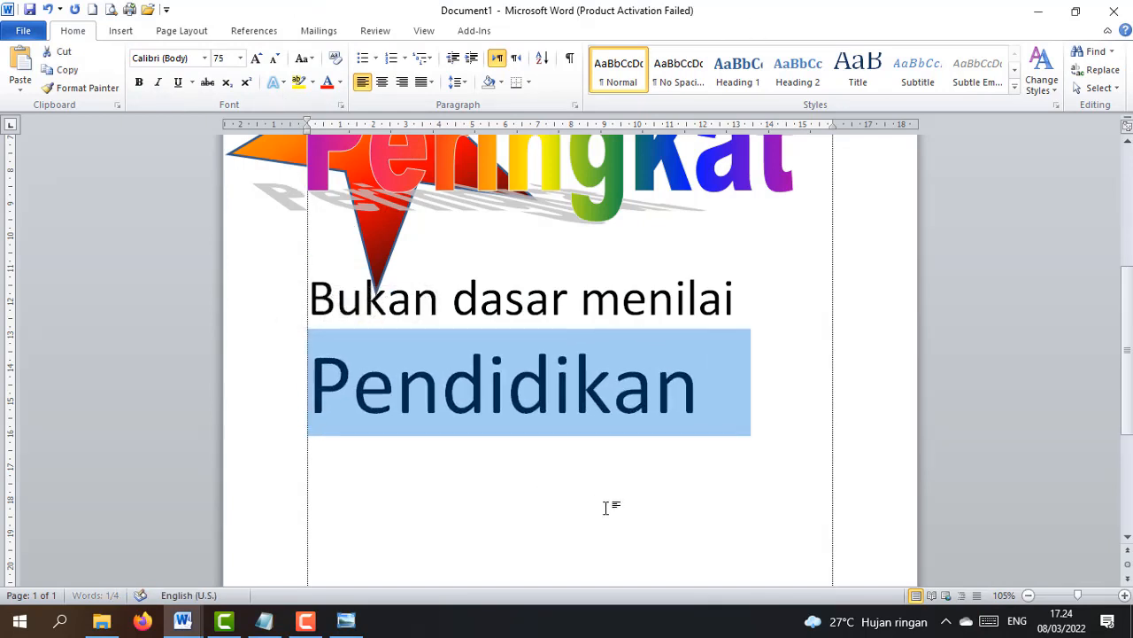
{"action": "key", "text": "ctrl+bracketright"}
{"action": "key", "text": "ctrl+bracketright"}
{"action": "key", "text": "ctrl+bracketright"}
{"action": "key", "text": "ctrl+bracketright"}
{"action": "key", "text": "ctrl+bracketright"}
{"action": "key", "text": "ctrl+bracketright"}
{"action": "key", "text": "ctrl+bracketright"}
{"action": "key", "text": "ctrl+bracketright"}
{"action": "key", "text": "ctrl+bracketright"}
{"action": "key", "text": "ctrl+bracketright"}
{"action": "key", "text": "ctrl+bracketright"}
{"action": "key", "text": "ctrl+bracketright"}
{"action": "key", "text": "ctrl+bracketright"}
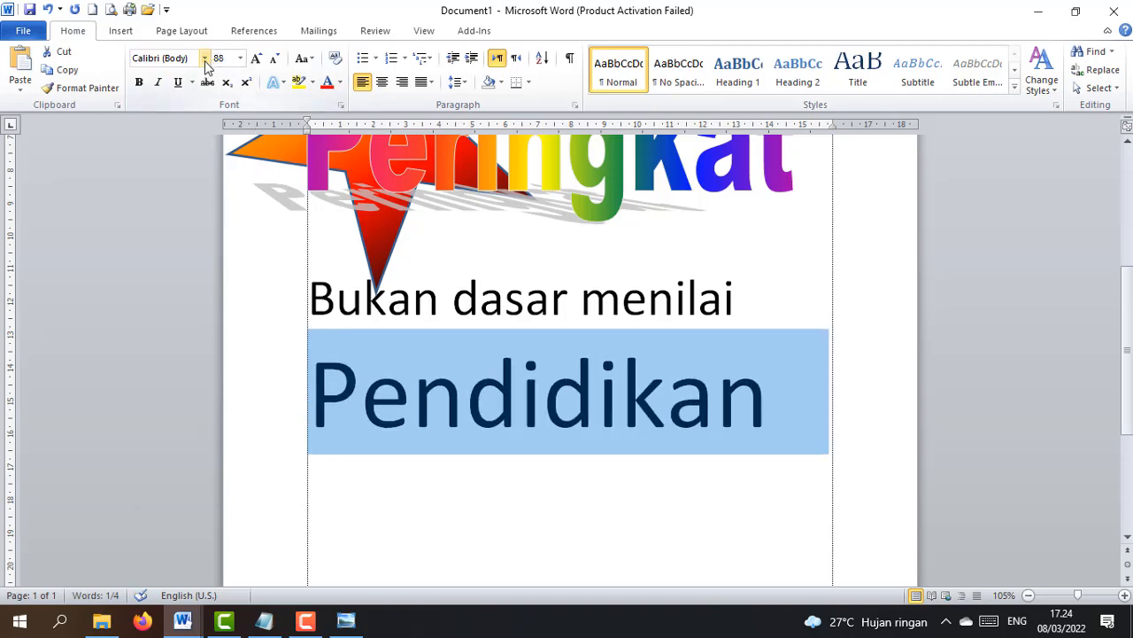
- Set the font of "Pendidikan" to Cooper Black and reduce its size to 75 so the word fits on one line
{"action": "left_click", "coordinate": [205, 58]}
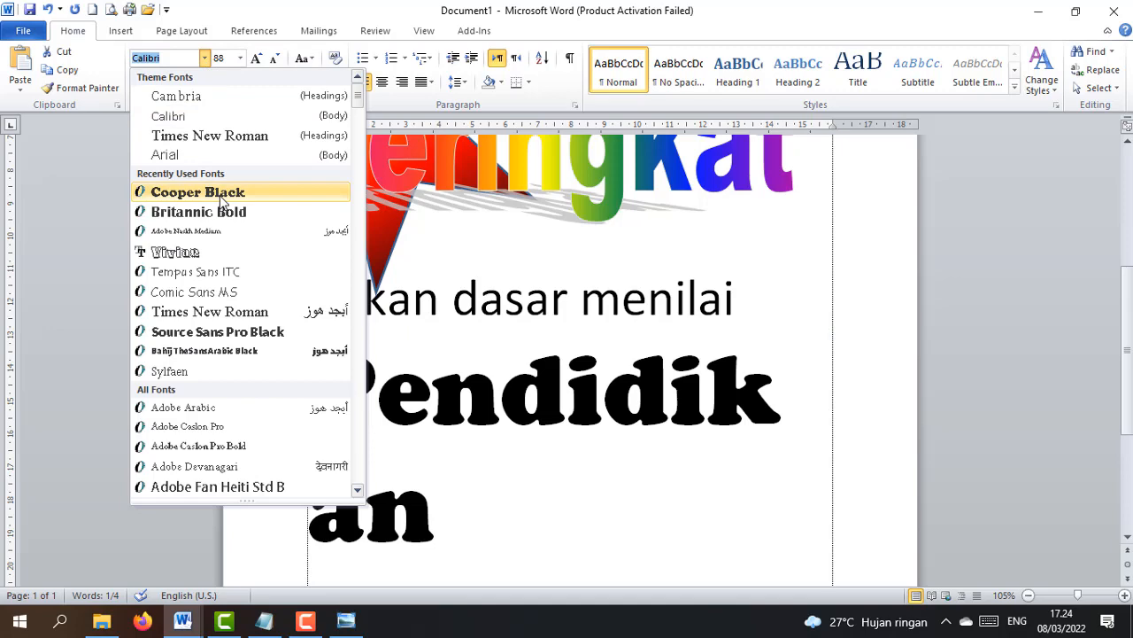
{"action": "left_click", "coordinate": [222, 201]}
{"action": "key", "text": "ctrl+bracketleft"}
{"action": "key", "text": "ctrl+bracketleft"}
{"action": "key", "text": "ctrl+bracketleft"}
{"action": "key", "text": "ctrl+bracketleft"}
{"action": "key", "text": "ctrl+bracketleft"}
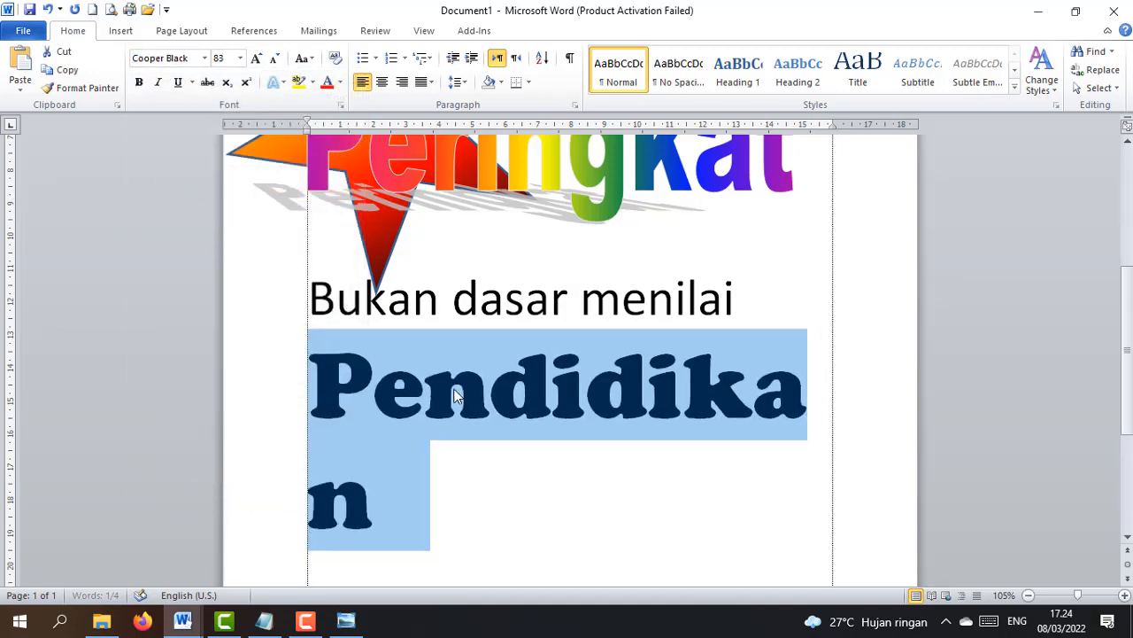
{"action": "key", "text": "ctrl+bracketleft"}
{"action": "key", "text": "ctrl+bracketleft"}
{"action": "key", "text": "ctrl+bracketleft"}
{"action": "key", "text": "ctrl+bracketleft"}
{"action": "key", "text": "ctrl+bracketleft"}
{"action": "key", "text": "ctrl+bracketleft"}
{"action": "key", "text": "ctrl+bracketleft"}
{"action": "key", "text": "ctrl+bracketleft"}
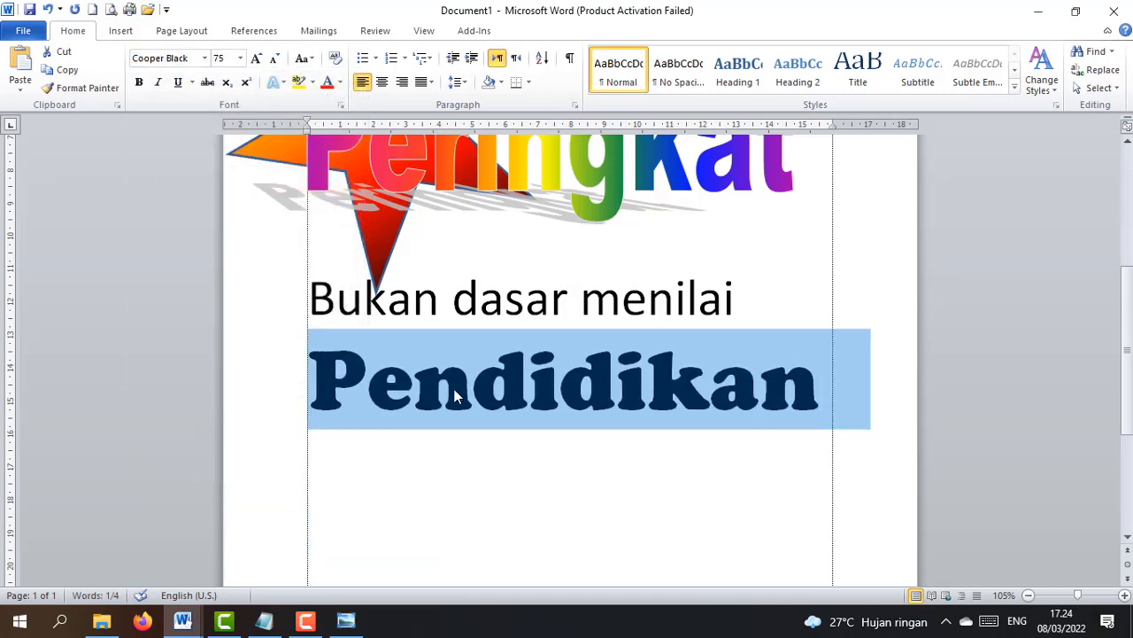
- Colour the word "Bukan" red and set its font to Source Sans Pro Black
{"action": "double_click", "coordinate": [399, 298]}
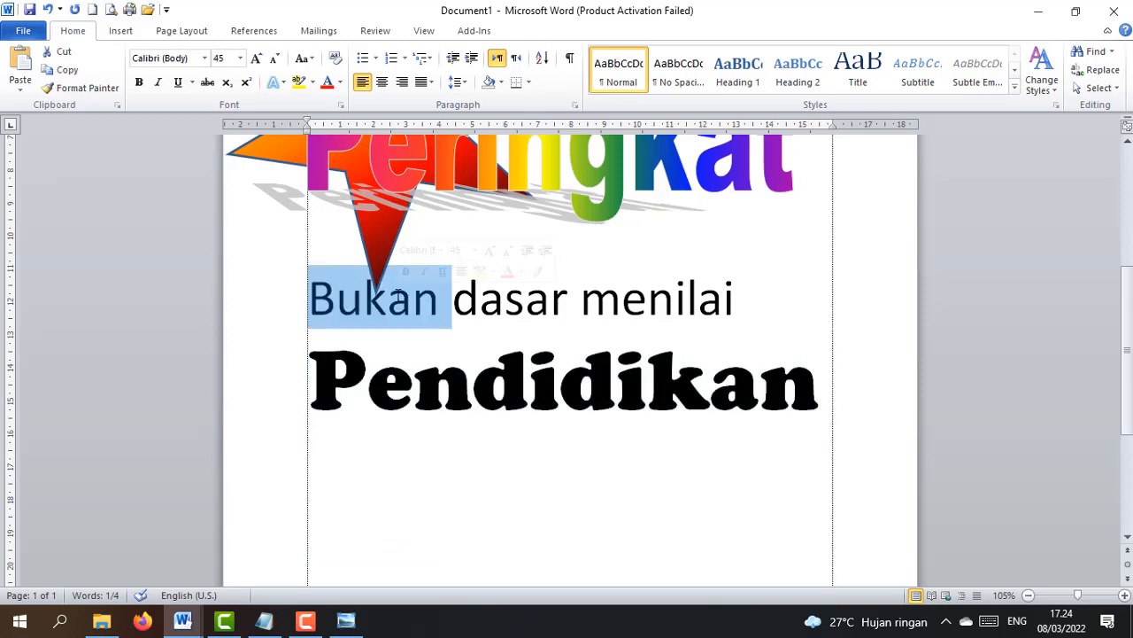
{"action": "left_click", "coordinate": [327, 82]}
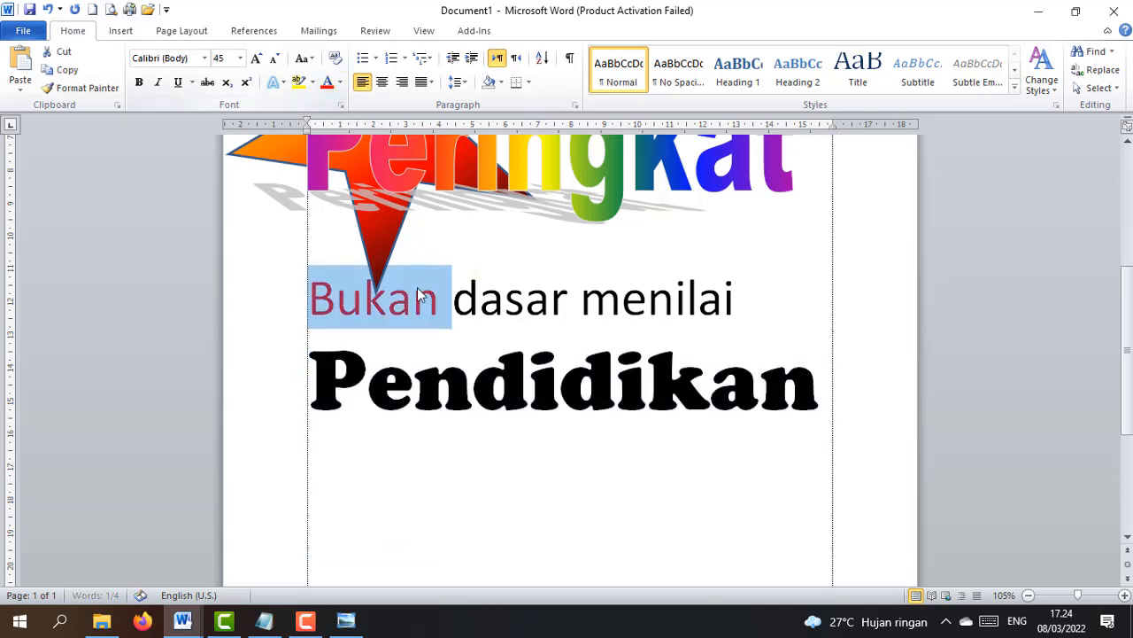
{"action": "left_click", "coordinate": [204, 58]}
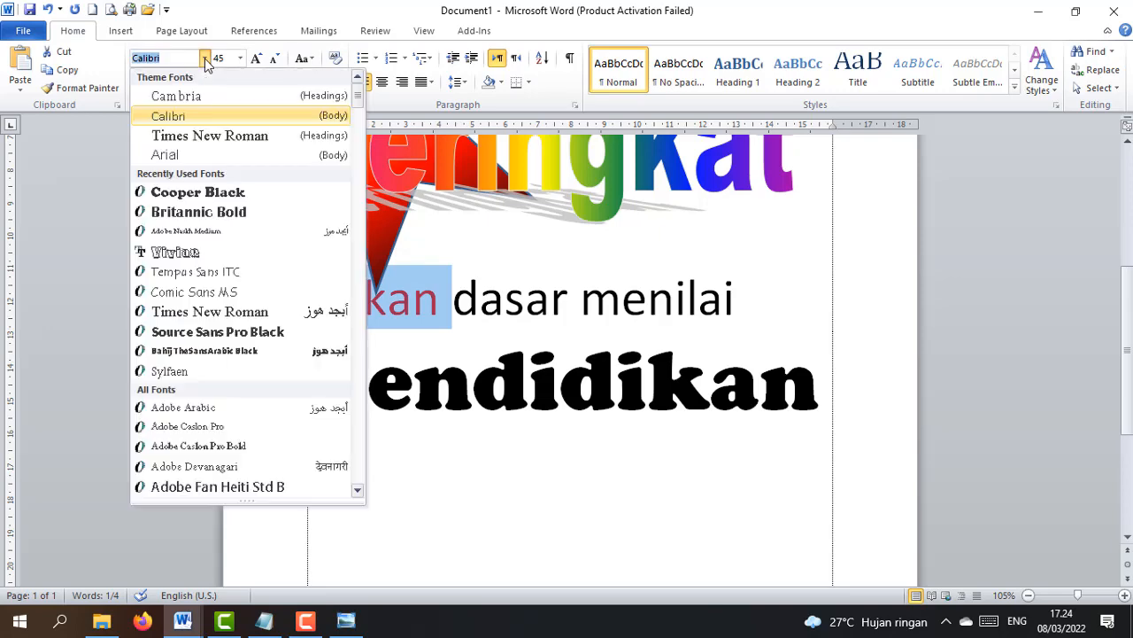
{"action": "left_click", "coordinate": [176, 337]}
- Reduce the font size of "dasar menilai" to 36 and set its font to Britannic Bold
{"action": "left_click_drag", "start_coordinate": [469, 303], "coordinate": [726, 305]}
{"action": "key", "text": "ctrl+bracketleft"}
{"action": "key", "text": "ctrl+bracketleft"}
{"action": "key", "text": "ctrl+bracketleft"}
{"action": "key", "text": "ctrl+bracketleft"}
{"action": "key", "text": "ctrl+bracketleft"}
{"action": "key", "text": "ctrl+bracketleft"}
{"action": "key", "text": "ctrl+bracketleft"}
{"action": "key", "text": "ctrl+bracketleft"}
{"action": "key", "text": "ctrl+bracketleft"}
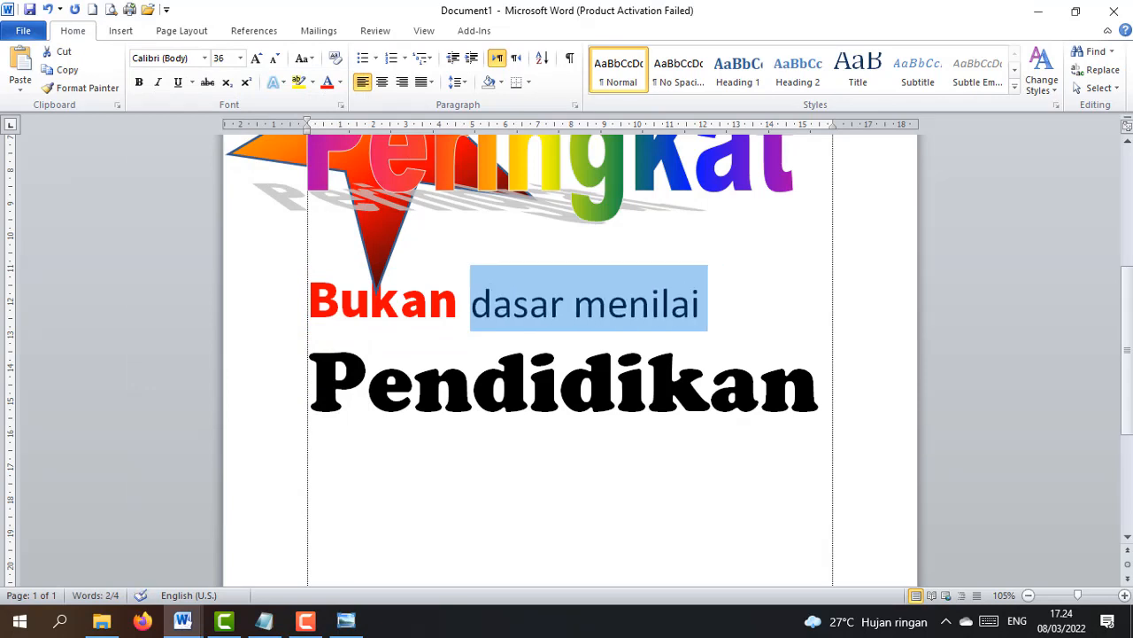
{"action": "left_click", "coordinate": [205, 59]}
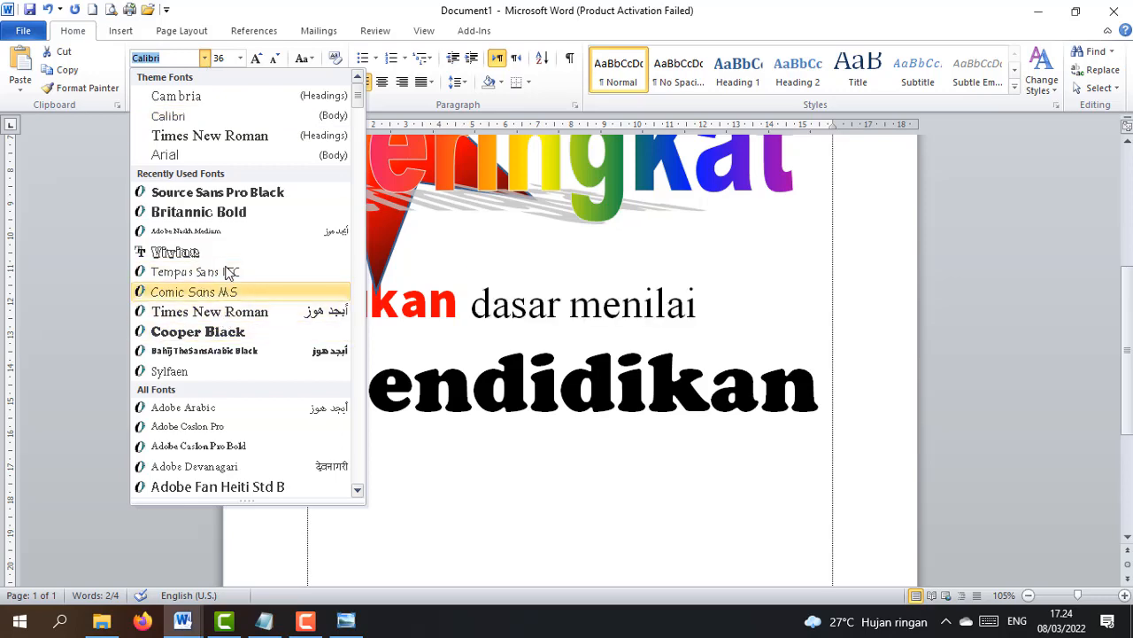
{"action": "left_click", "coordinate": [208, 212]}
{"action": "left_click", "coordinate": [639, 493]}
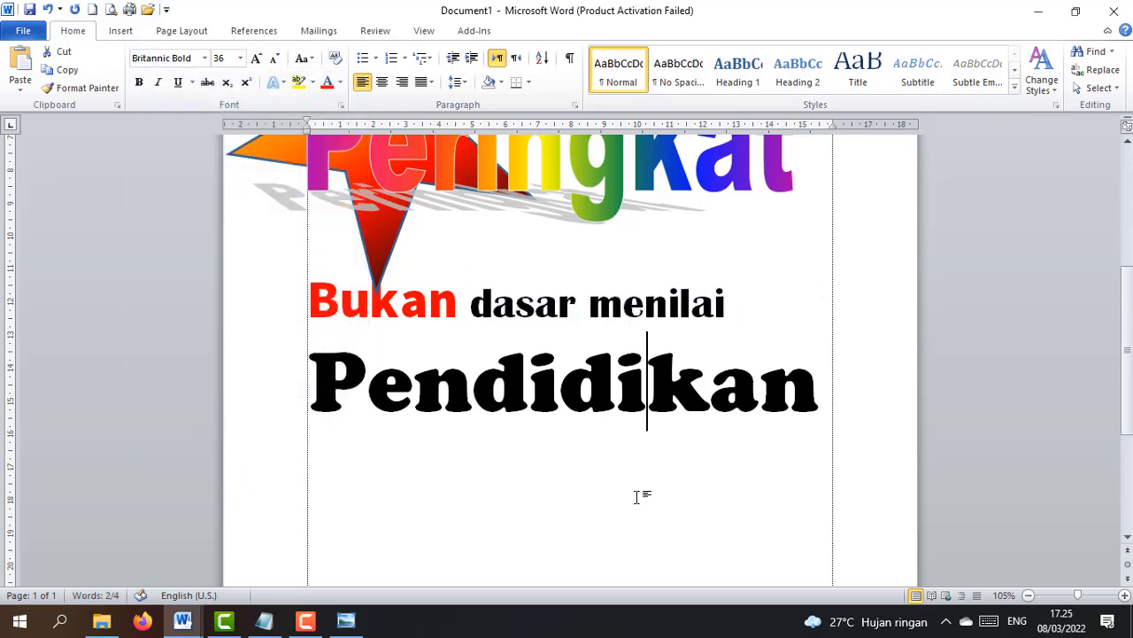
- Select the "Pendidikan" line and open the font colour choices for it
{"action": "left_click", "coordinate": [290, 394]}
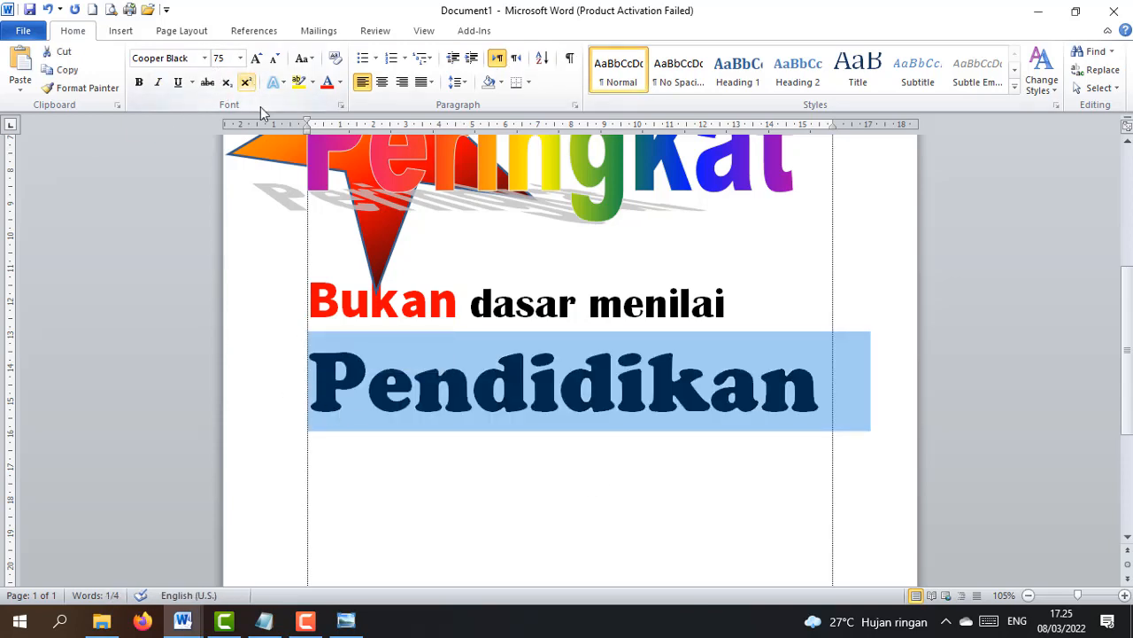
{"action": "left_click", "coordinate": [340, 83]}
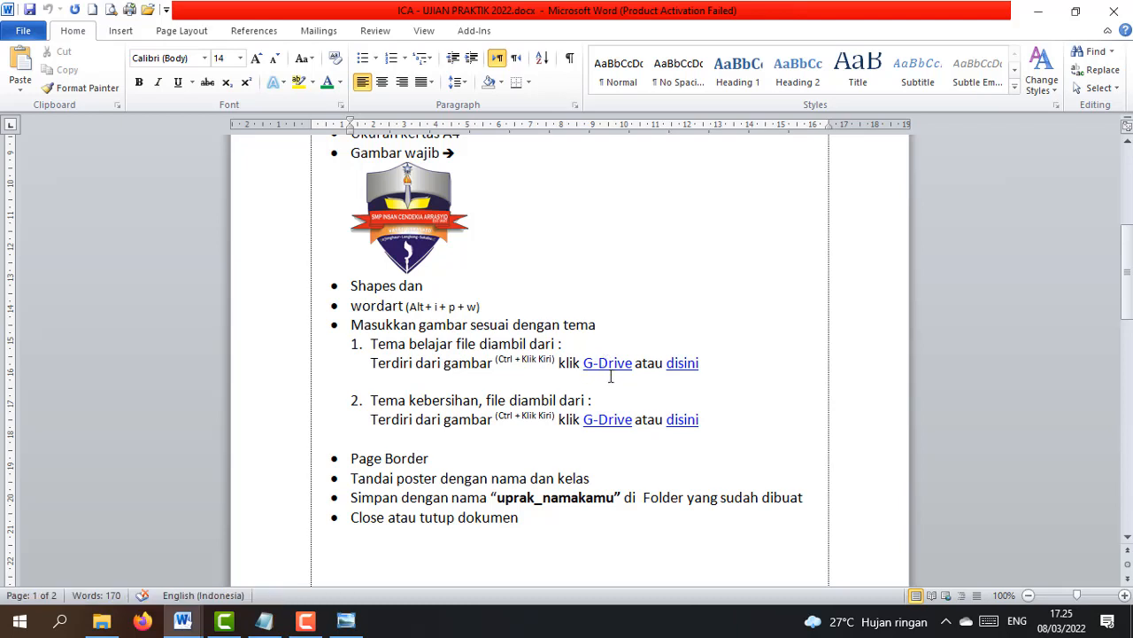
- In the exam instructions document, place the cursor after the image links for the learning theme ("Tema belajar")
{"action": "left_click", "coordinate": [713, 364]}
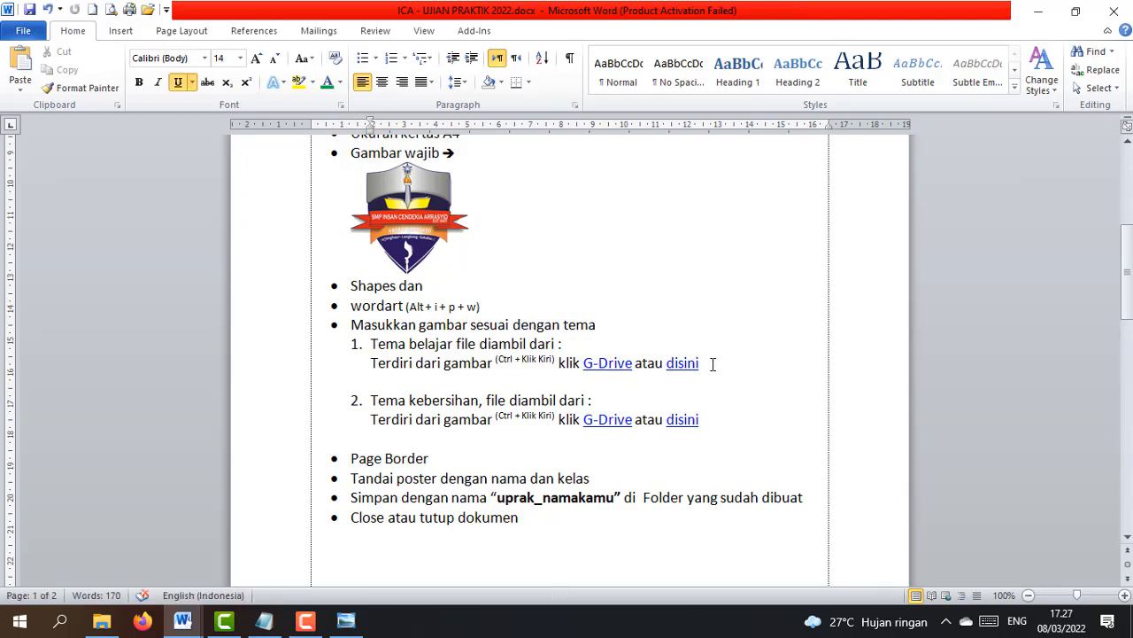